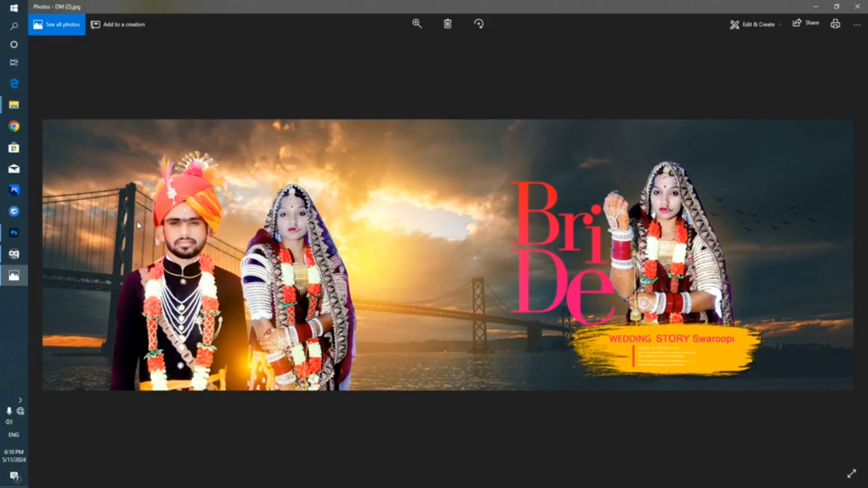
- Look through the finished wedding album's double-page spreads and both cover designs, and close the photo viewer and the album folder
key("Right")
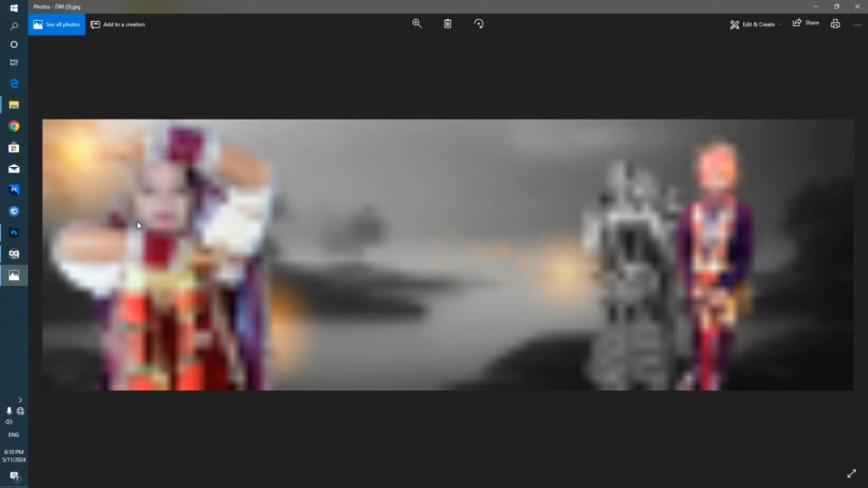
key("Right")
key("Left")
key("Left")
key("Right")
key("Right")
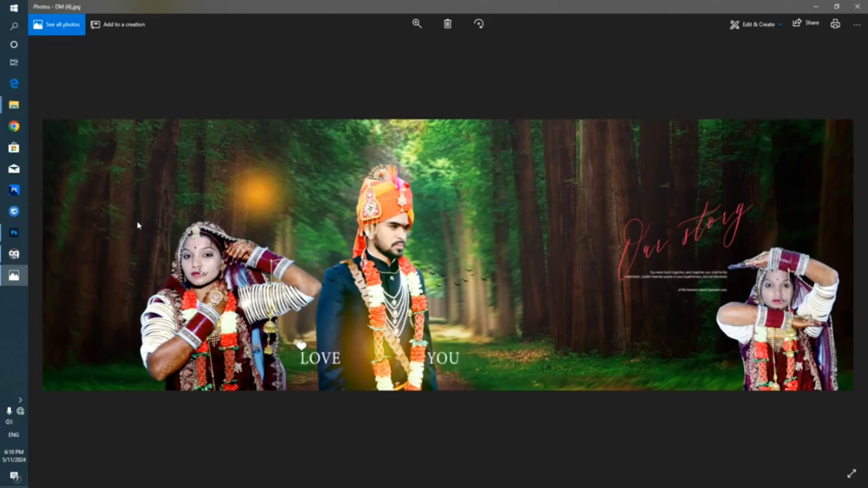
key("Right")
key("Left")
key("Left")
key("Left")
key("Left")
key("Left")
key("Left")
key("Left")
key("Left")
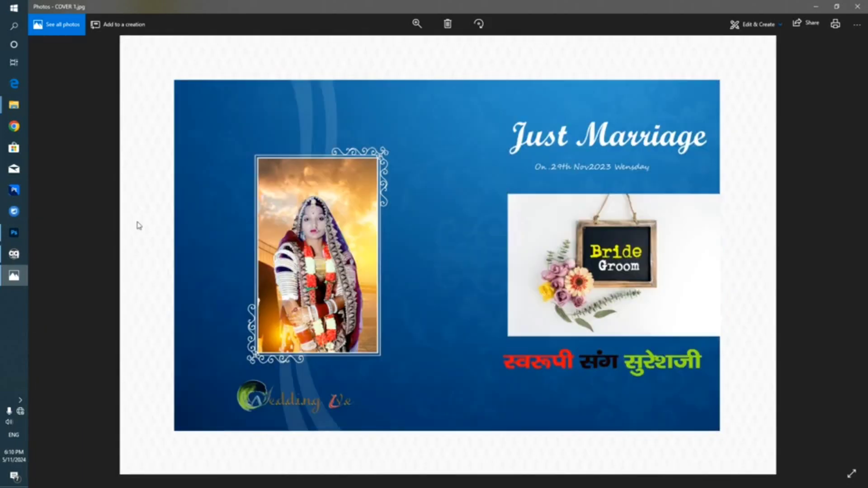
key("Left")
key("Left")
key("Left")
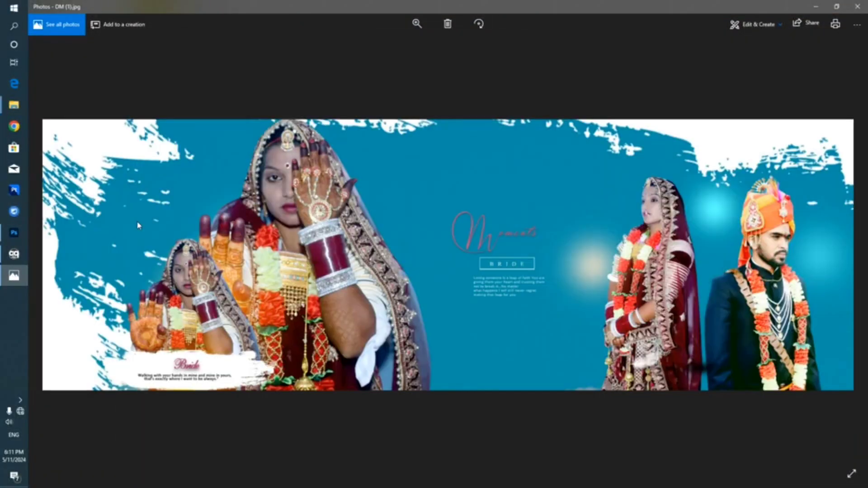
key("Left")
key("Left")
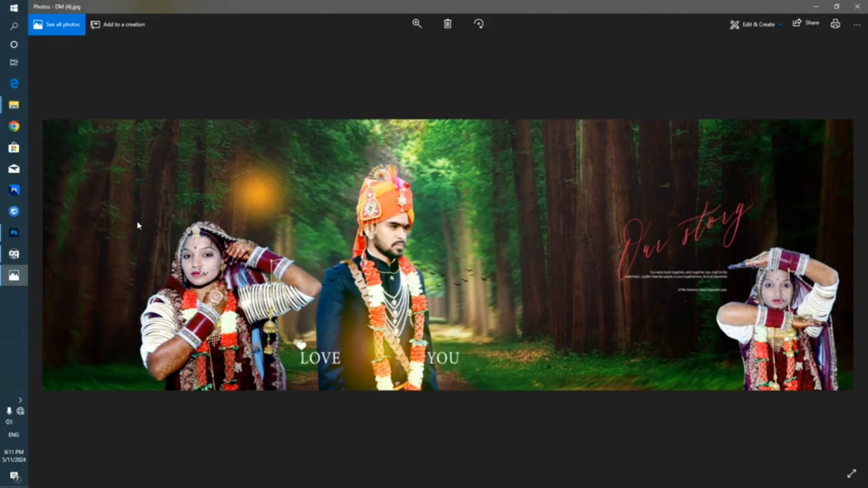
key("Left")
key("Left")
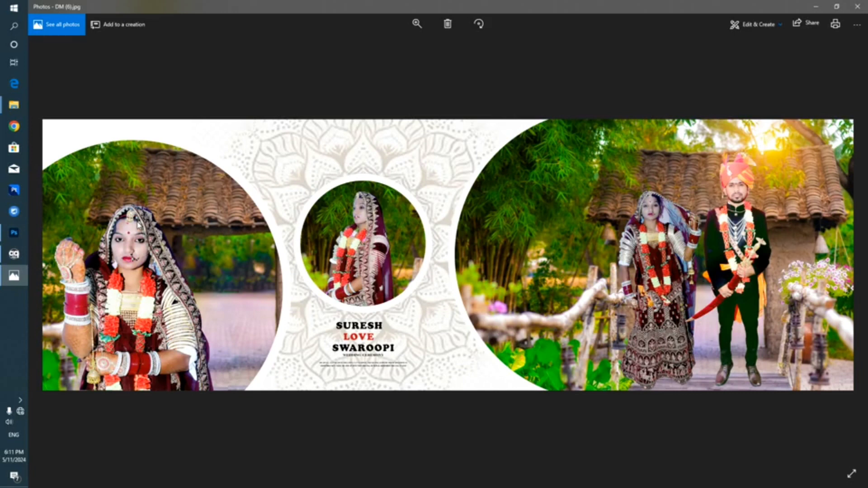
key("Left")
key("Right")
key("Left")
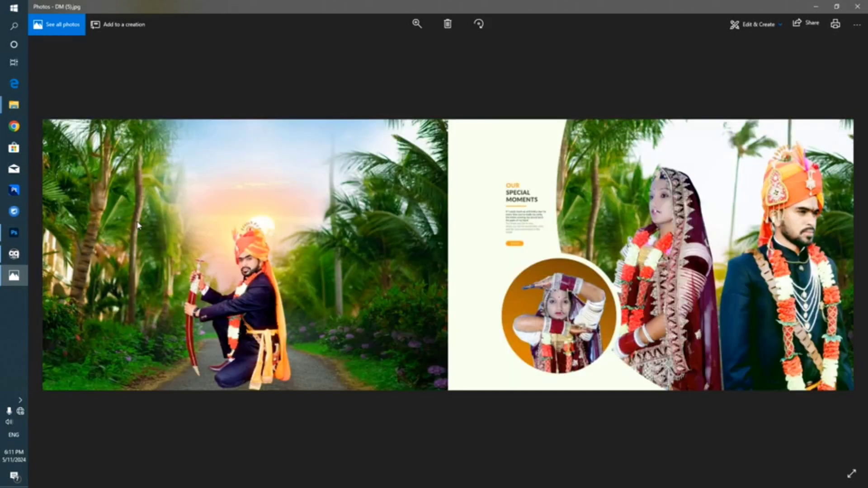
key("Left")
key("Left")
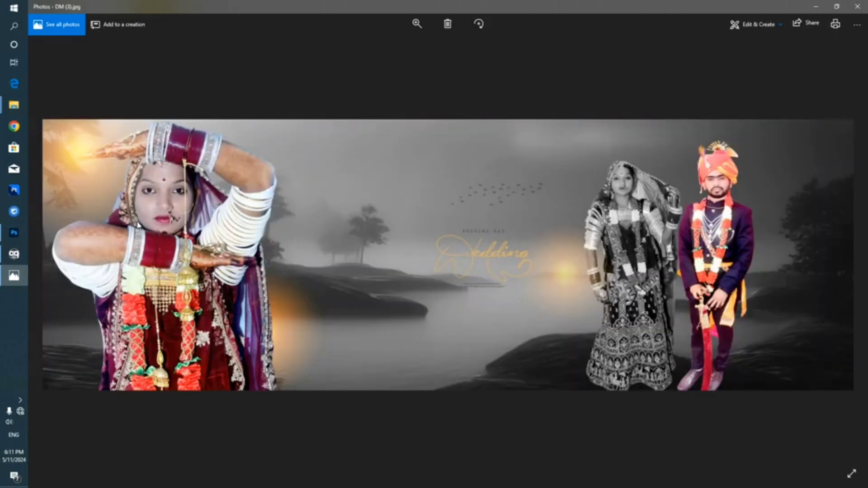
key("Left")
key("Right")
key("Left")
key("Left")
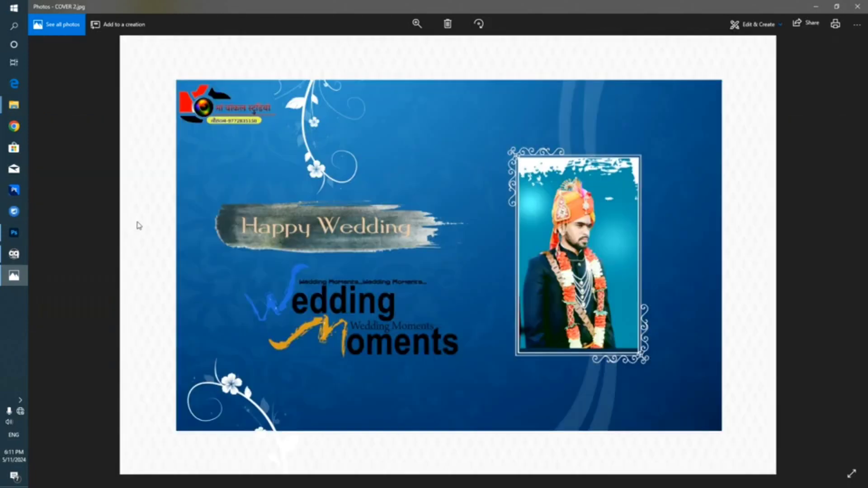
key("Left")
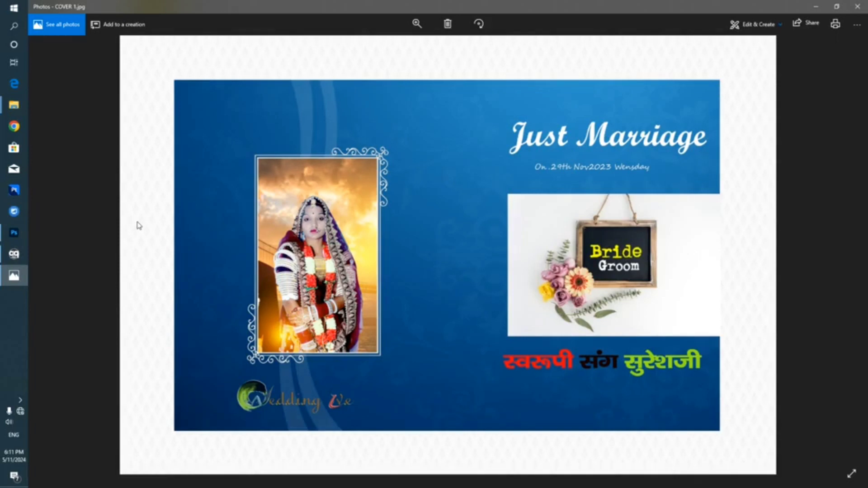
key("Right")
key("Right")
key("Right")
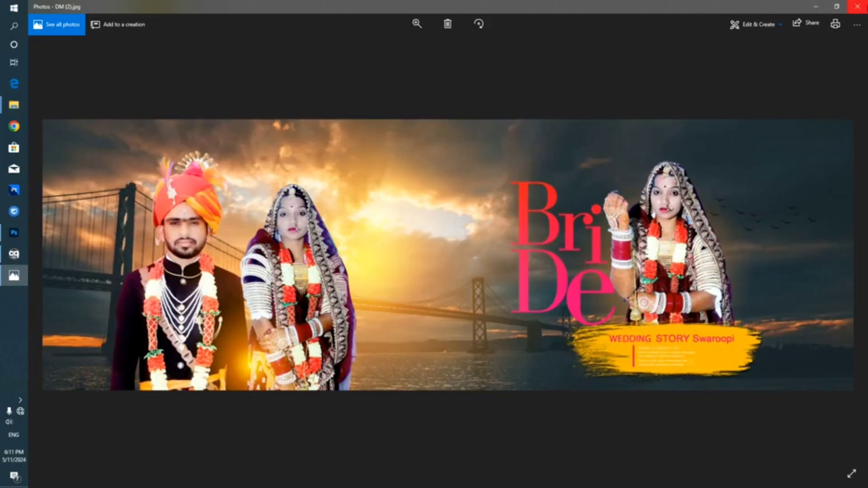
left_click(858, 6)
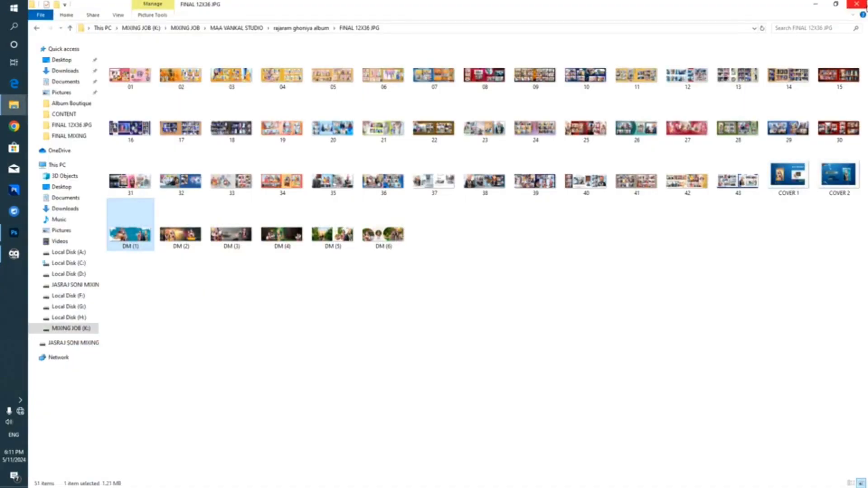
left_click(858, 5)
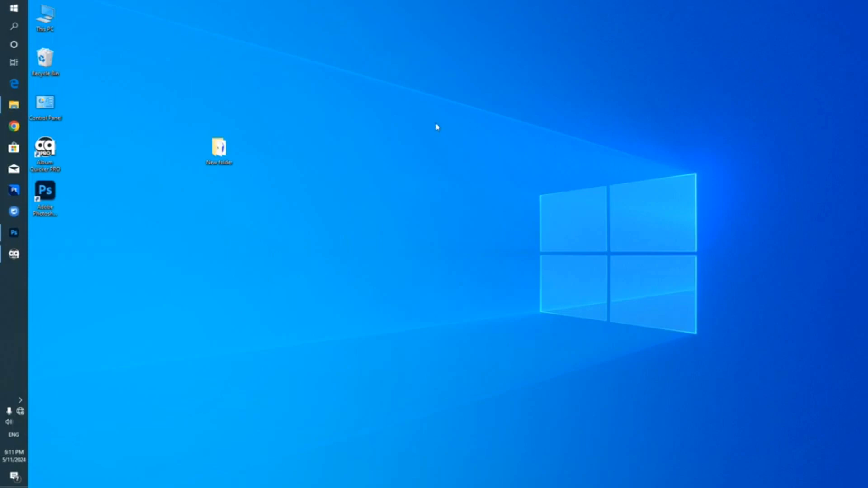
- Move the Album Quicker PRO and Adobe Photoshop shortcuts out of the desktop's icon column, placing them near New folder
left_click_drag(45, 149, 183, 106)
left_click_drag(65, 194, 167, 163)
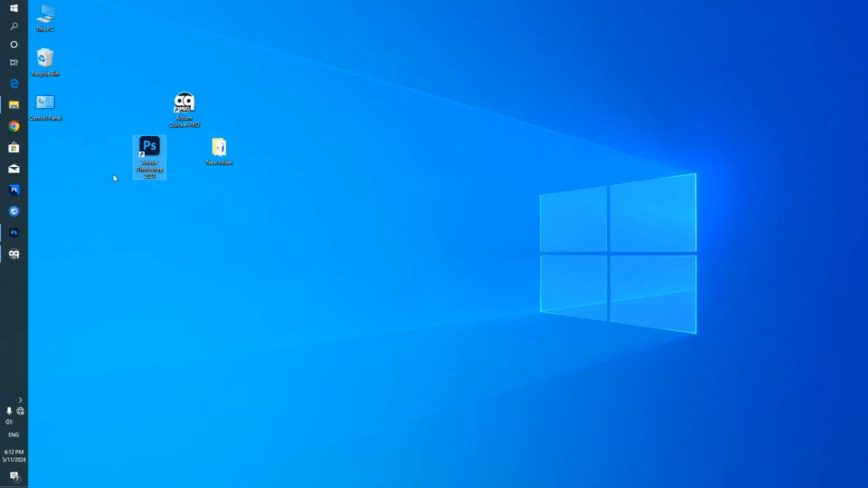
left_click_drag(151, 151, 117, 151)
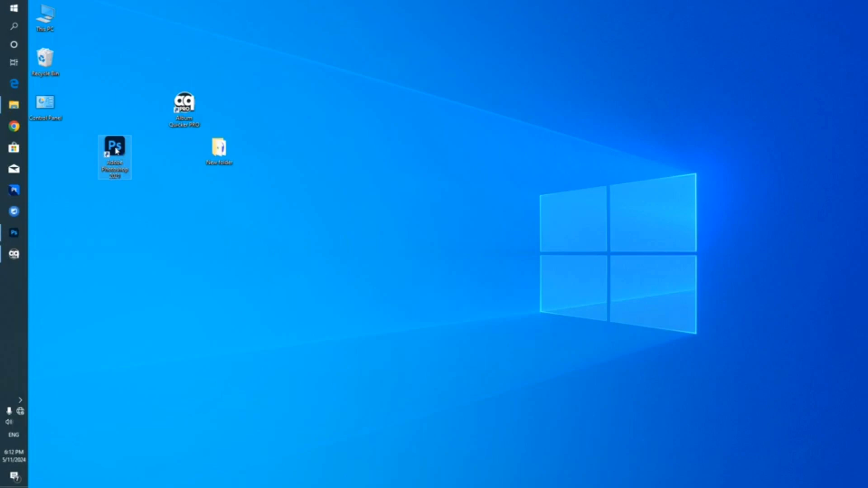
- Open Photoshop from its desktop shortcut, and minimize both the Album Quicker and Photoshop windows
double_click(113, 145)
left_click_drag(441, 280, 416, 280)
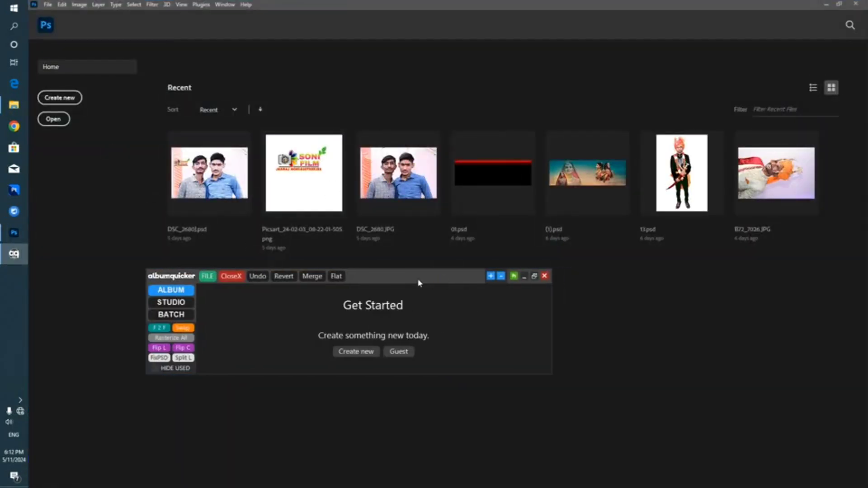
left_click(524, 278)
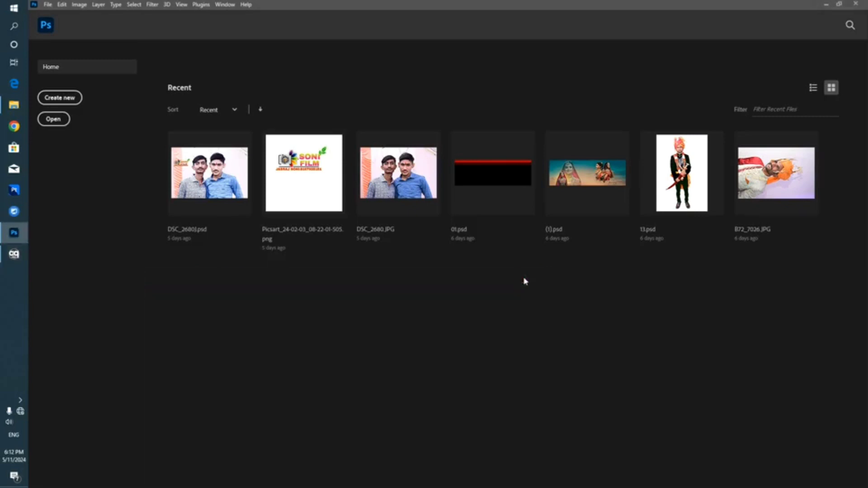
left_click(826, 4)
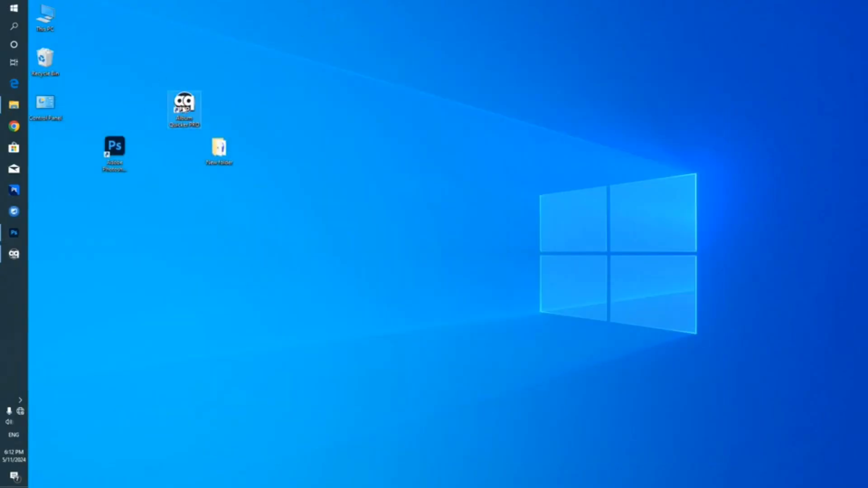
- Launch Album Quicker PRO from the desktop and bring it up over the Photoshop home screen, dismissing its message
double_click(183, 109)
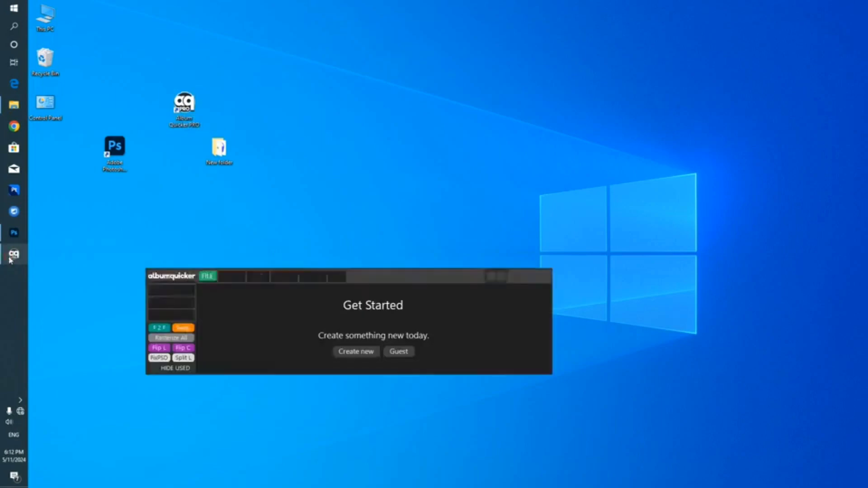
left_click(14, 232)
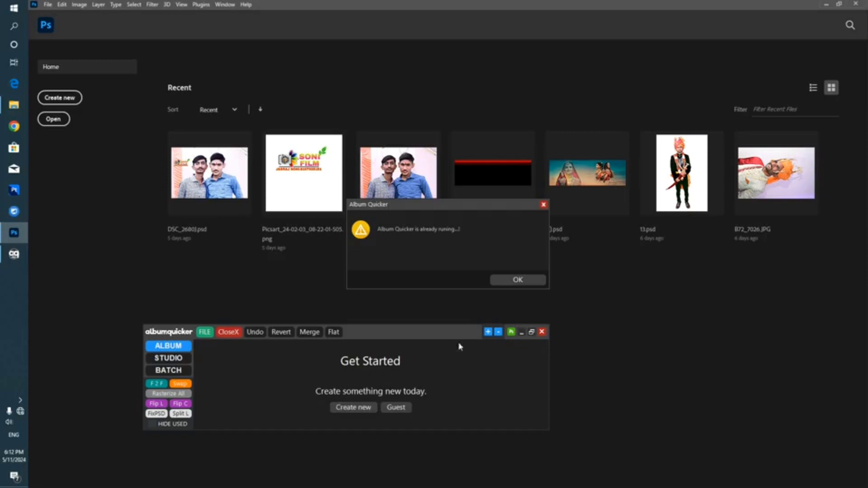
left_click(504, 282)
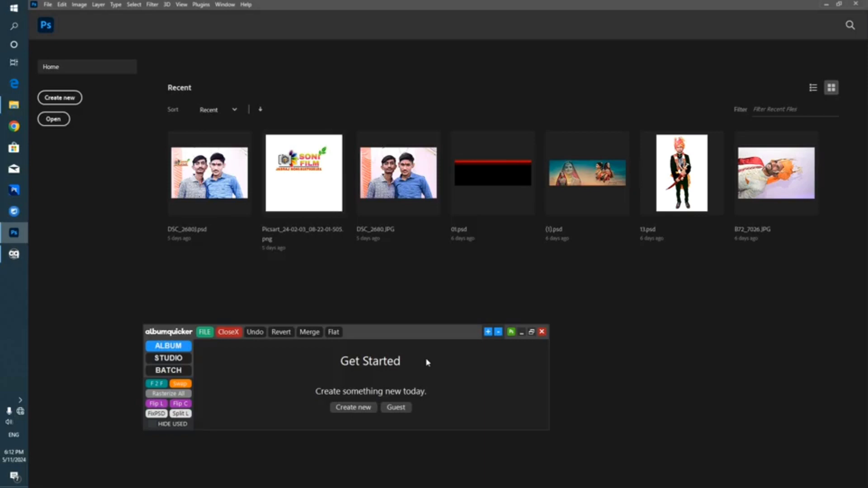
- Create a new Album Quicker project named "video mixing"
left_click_drag(446, 333, 498, 288)
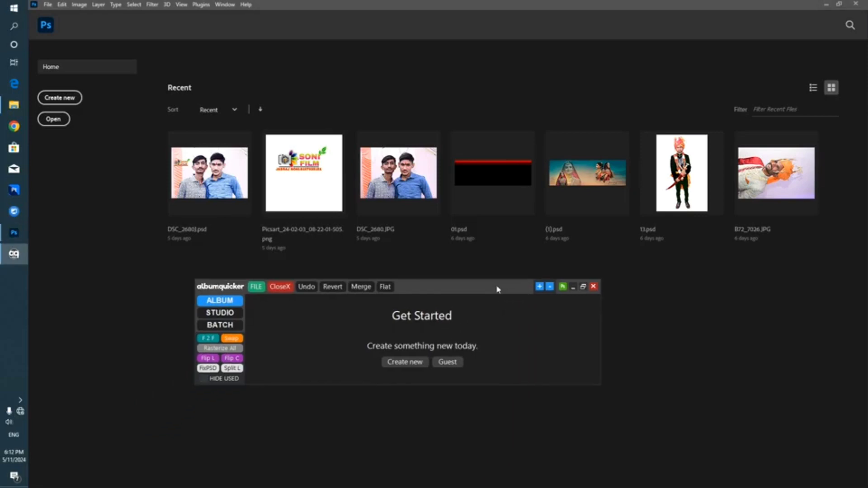
left_click(418, 363)
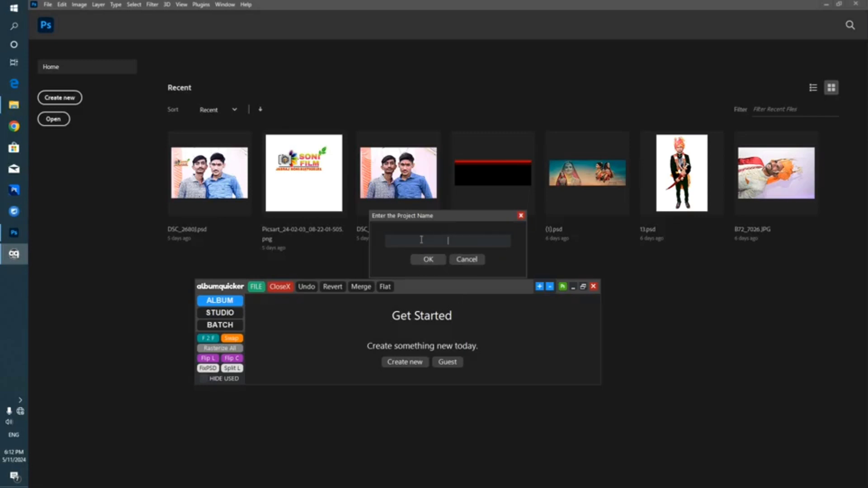
type("video mixing")
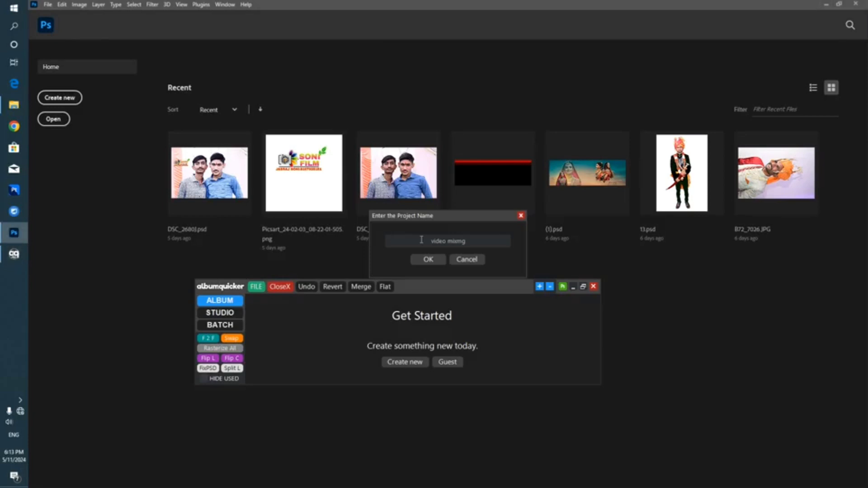
left_click(427, 259)
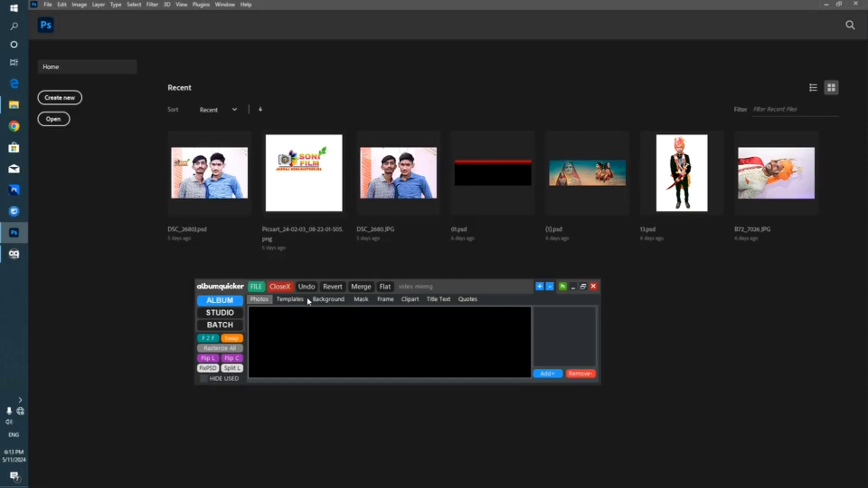
- Look through the 12x36 AutoPSD template collections, including V.10
left_click(290, 302)
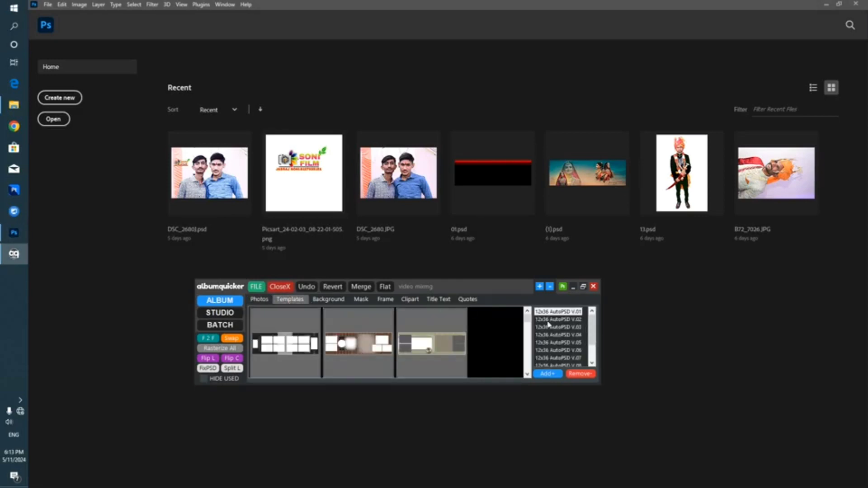
left_click(555, 322)
scroll(557, 334, "down", 2)
left_click(558, 332)
left_click(557, 340)
left_click(558, 346)
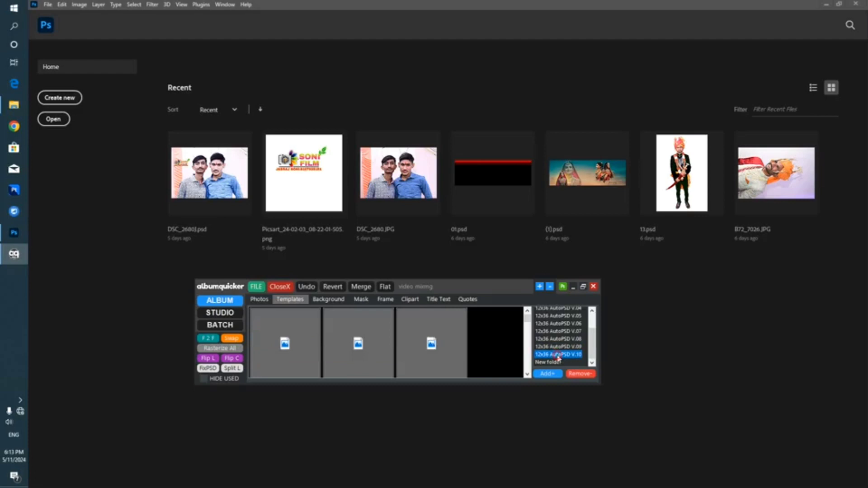
scroll(549, 333, "up", 2)
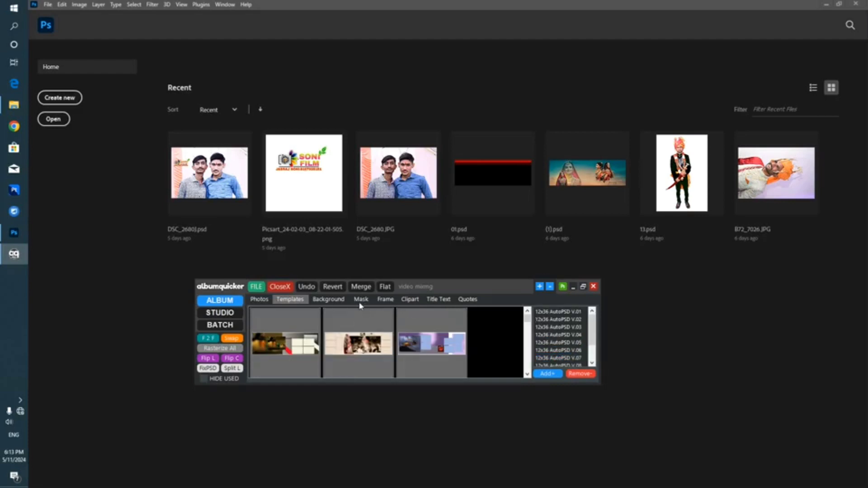
- Browse the background collections from Background_VOL.01 to Background_VOL.04
left_click(333, 302)
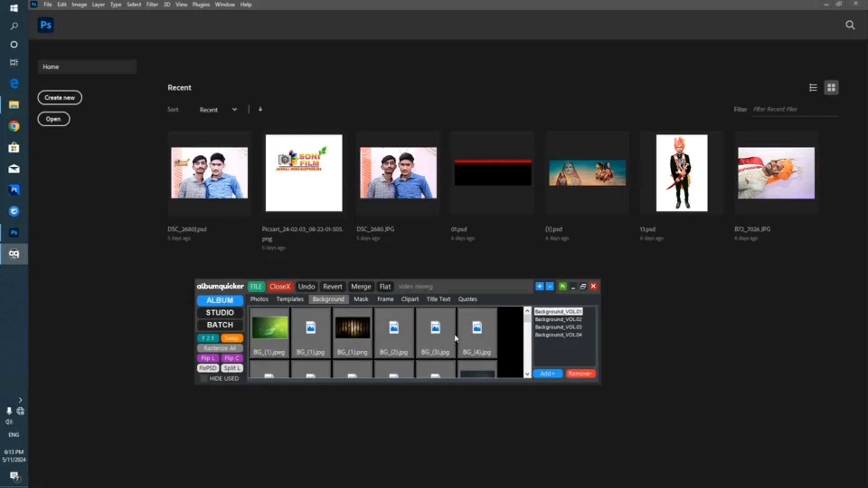
left_click(528, 331)
left_click_drag(528, 330, 527, 380)
left_click(537, 329)
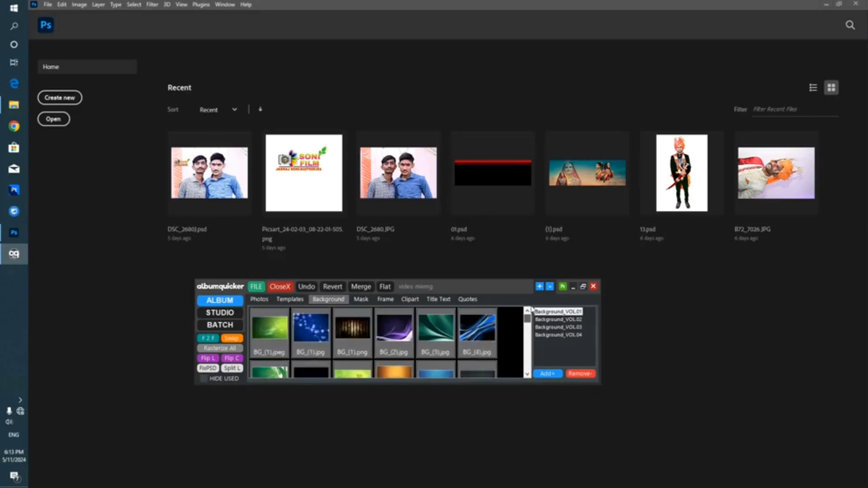
left_click(548, 320)
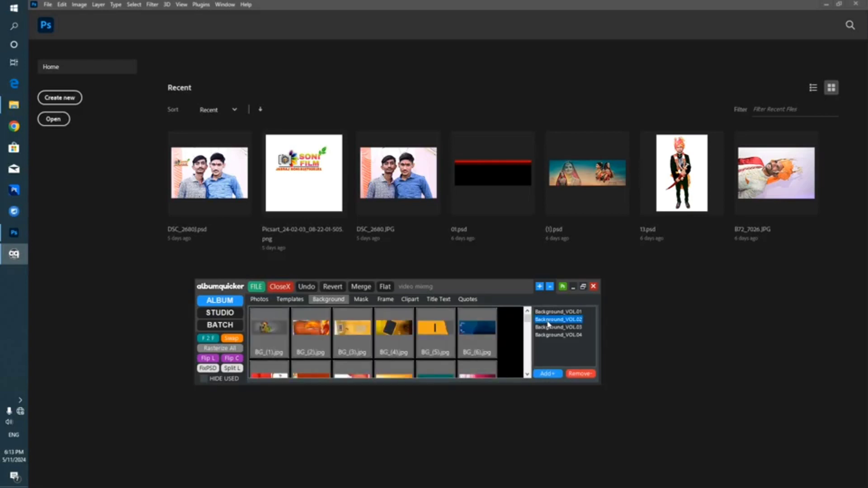
scroll(484, 329, "down", 10)
left_click(558, 327)
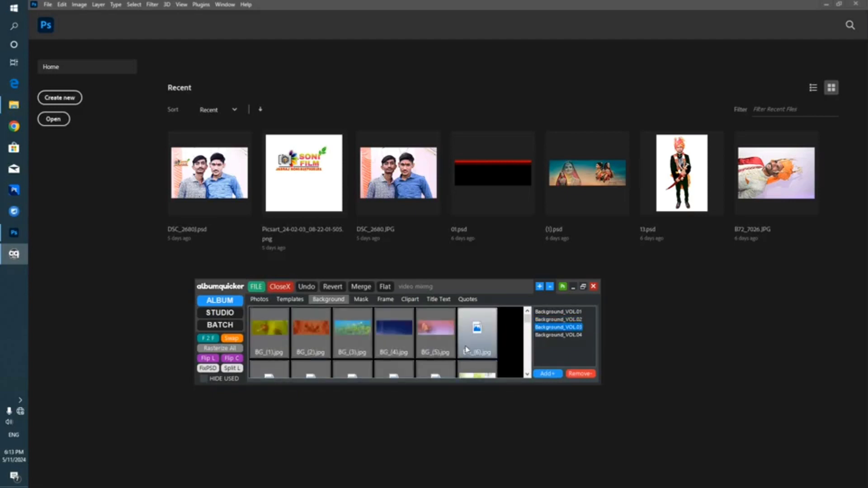
key("Down")
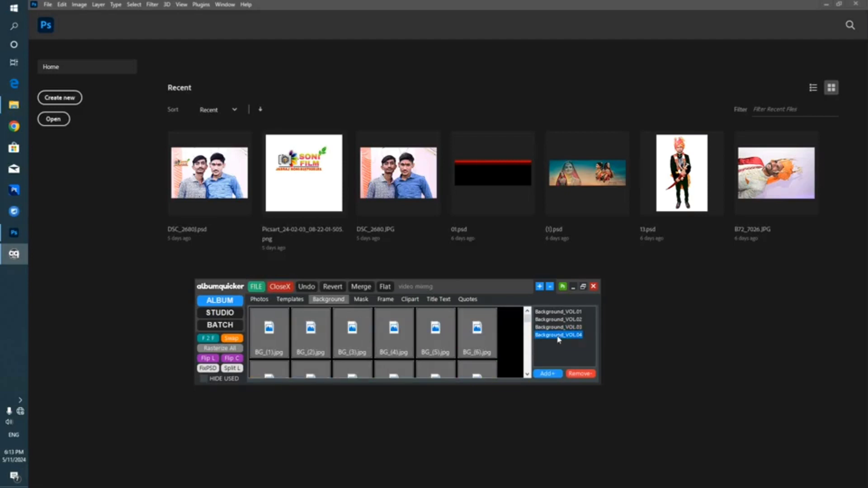
- Browse the mask collections, including Decorative and Transitional
left_click(364, 302)
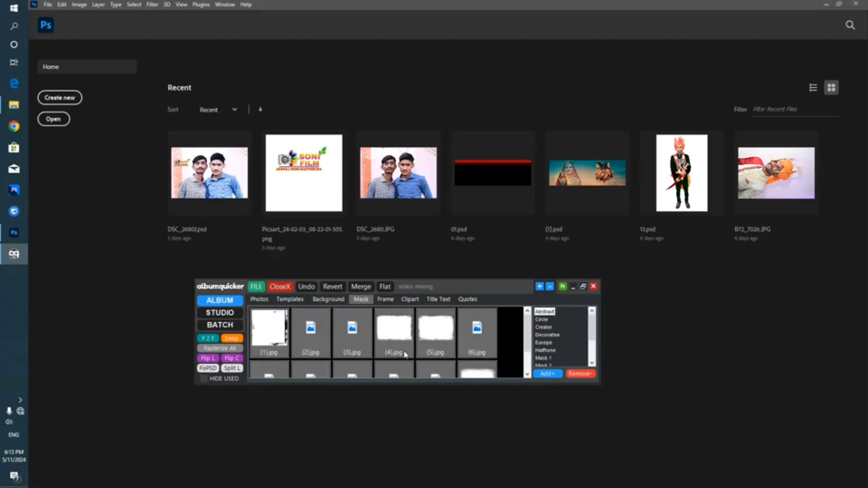
left_click(547, 325)
left_click(553, 335)
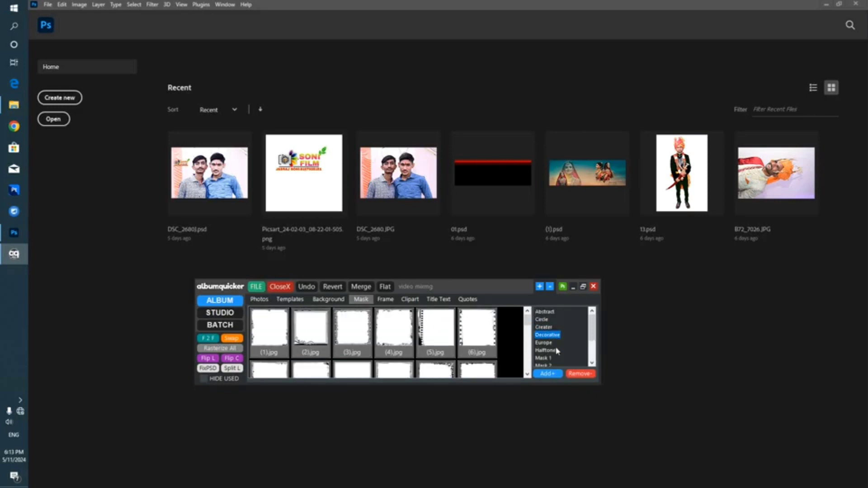
scroll(555, 350, "down", 2)
left_click(551, 347)
left_click(551, 354)
left_click(549, 361)
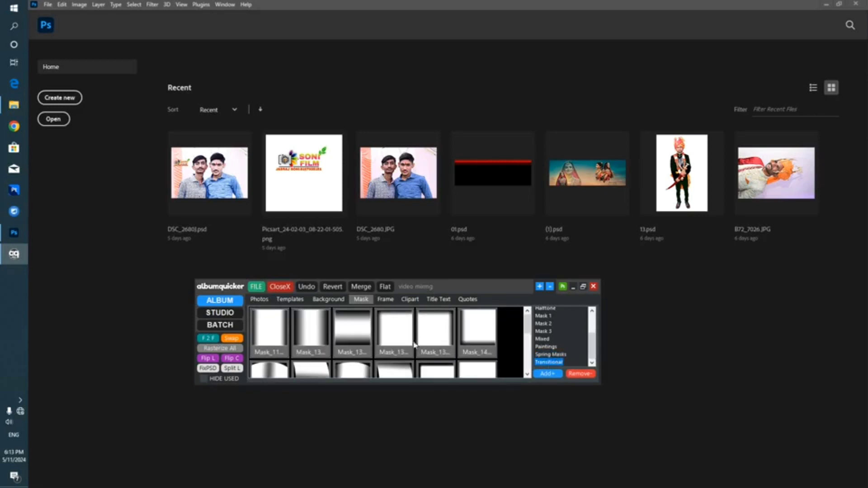
scroll(415, 345, "down", 1)
scroll(415, 345, "up", 1)
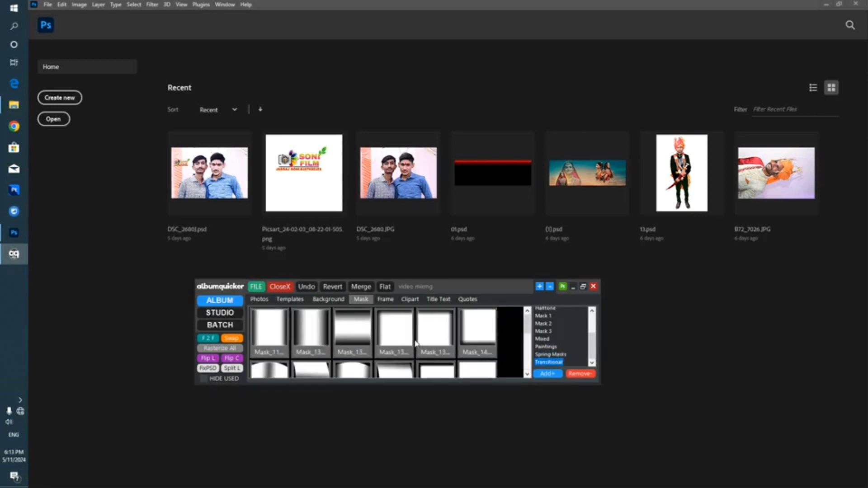
- Look through the frame, clipart, title text and quotes libraries
left_click(383, 301)
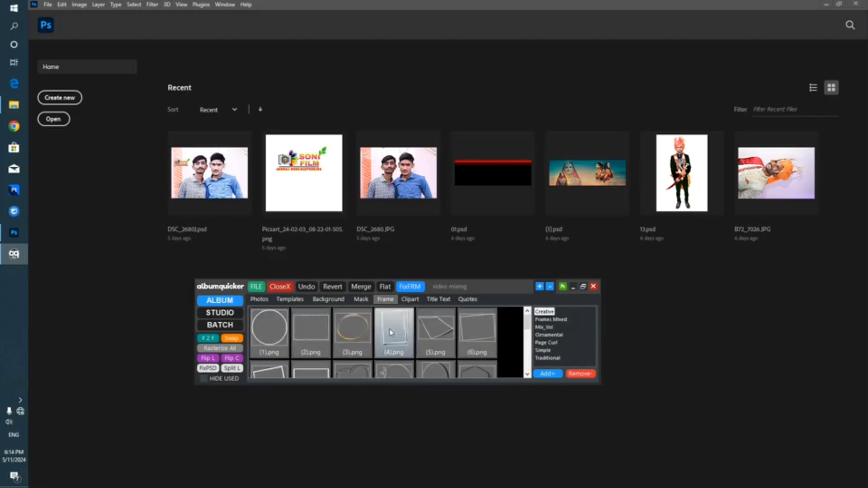
left_click(410, 299)
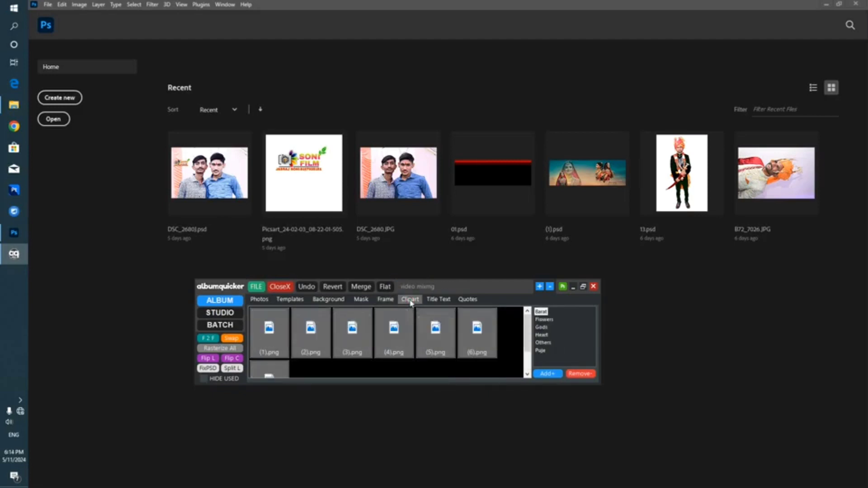
left_click(443, 301)
left_click(477, 302)
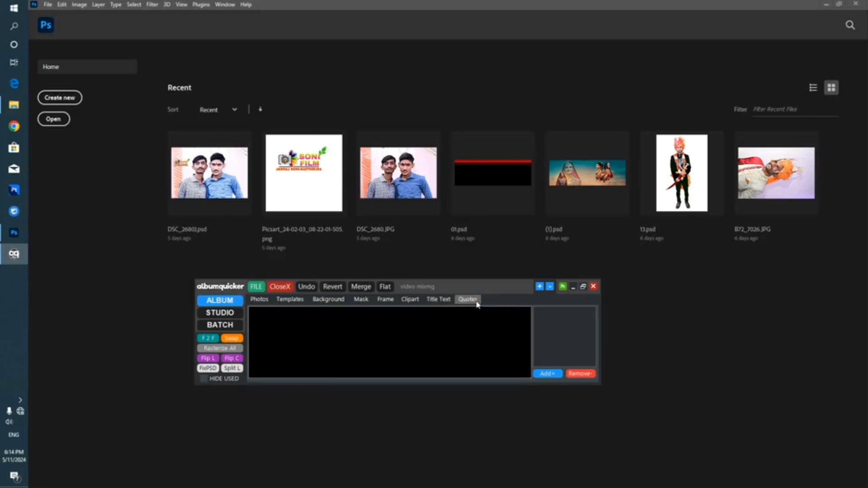
- Add the "fainal photo" folder from the MIXING JOB directory to the project's photos, including its subfolders
left_click(279, 302)
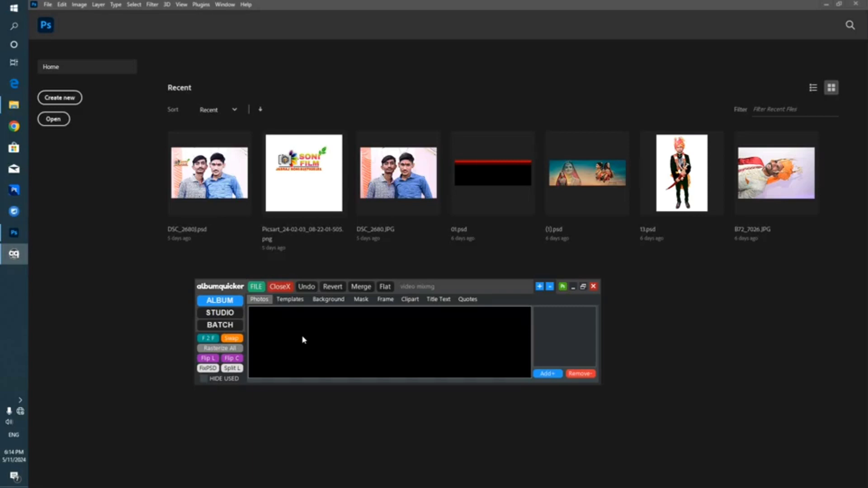
left_click_drag(435, 287, 402, 292)
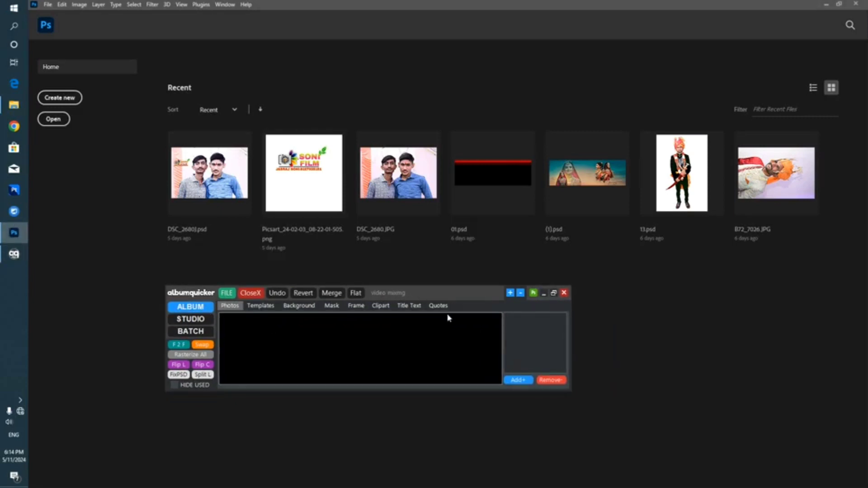
left_click(520, 378)
left_click_drag(487, 182, 401, 122)
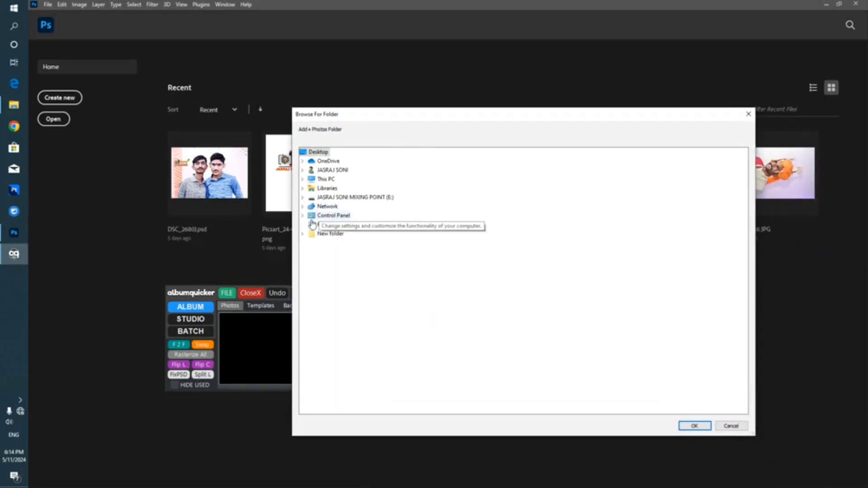
left_click(302, 198)
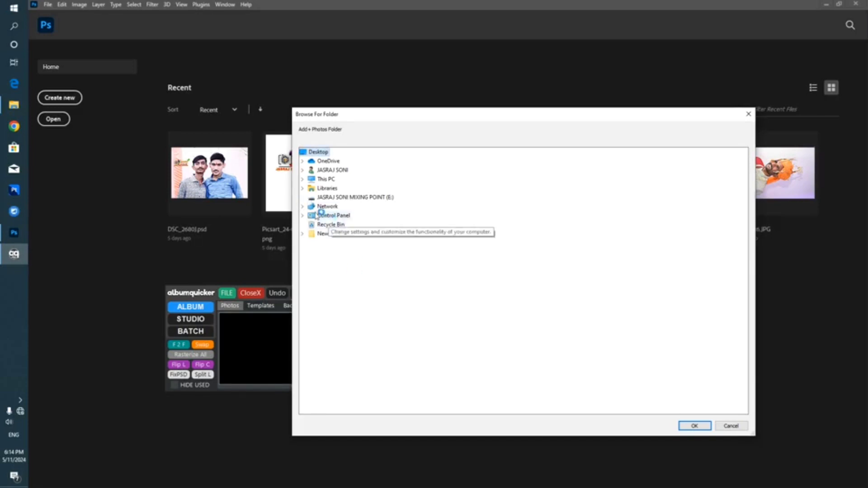
left_click(302, 179)
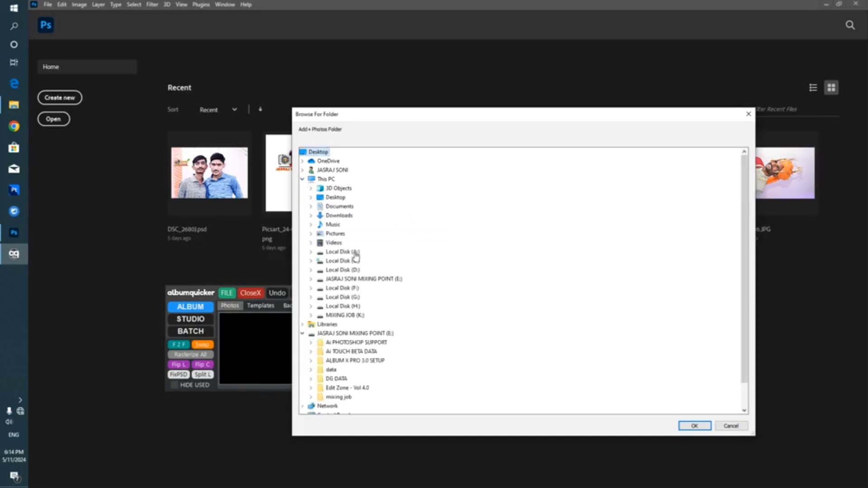
left_click(310, 316)
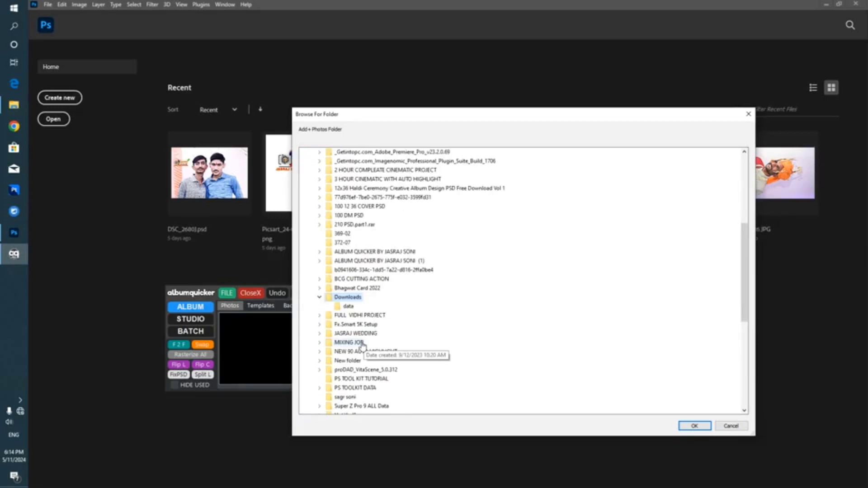
left_click(362, 343)
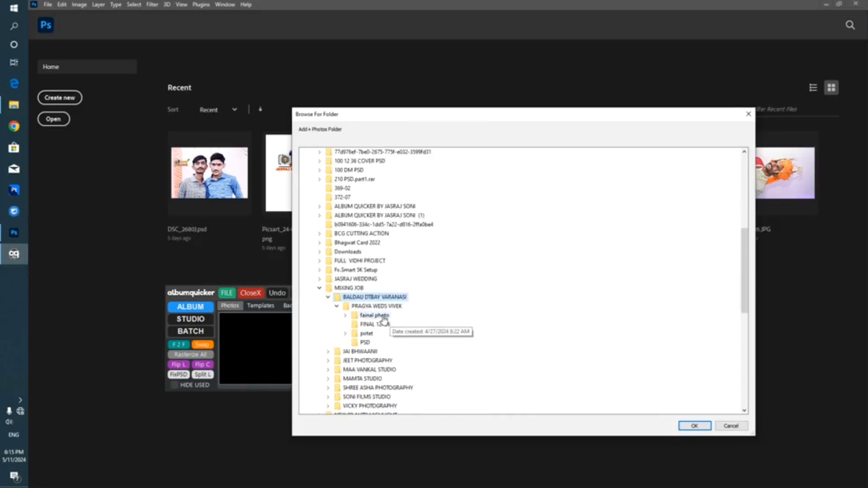
left_click(375, 316)
left_click(694, 426)
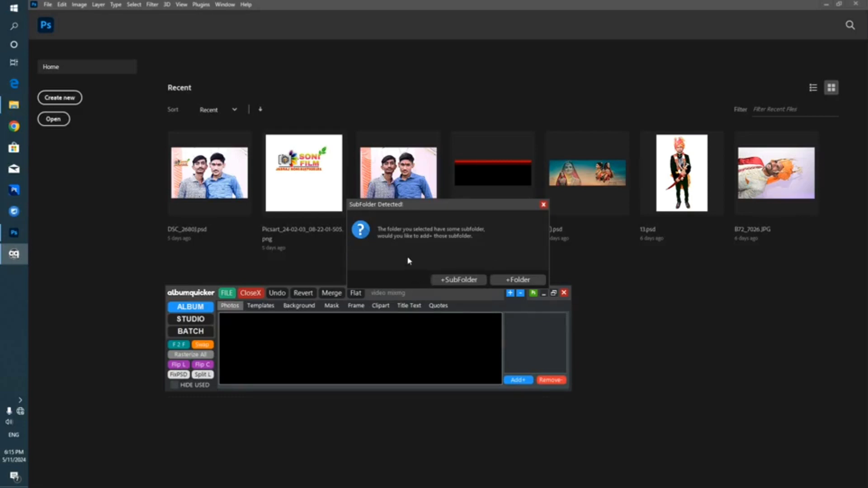
left_click(455, 281)
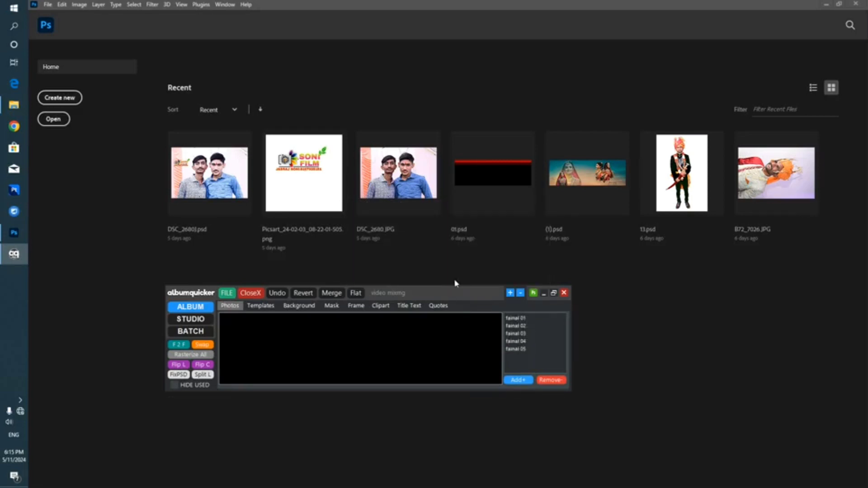
- Look through the added photo folders fainal 01 and fainal 04, ending on fainal 05
left_click(516, 318)
left_click(516, 341)
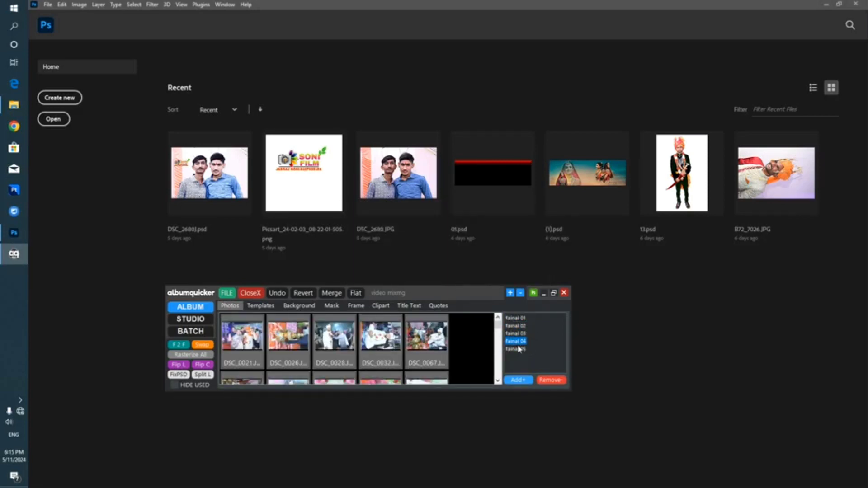
left_click(517, 349)
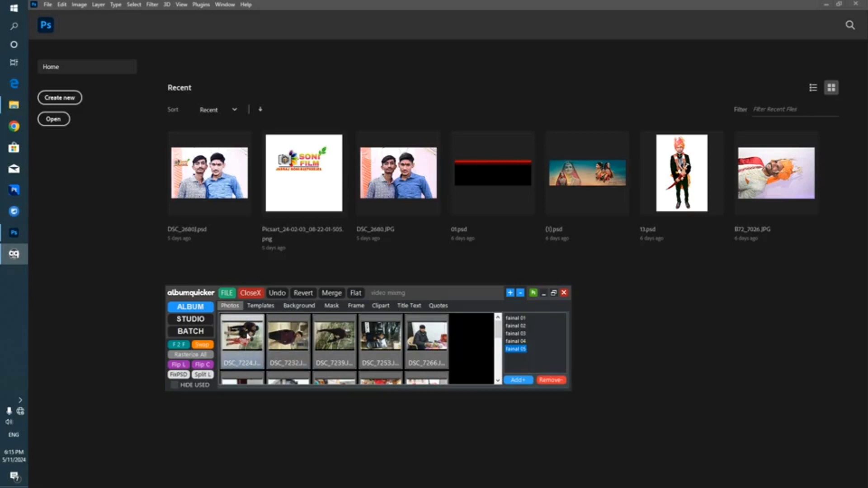
left_click(244, 347)
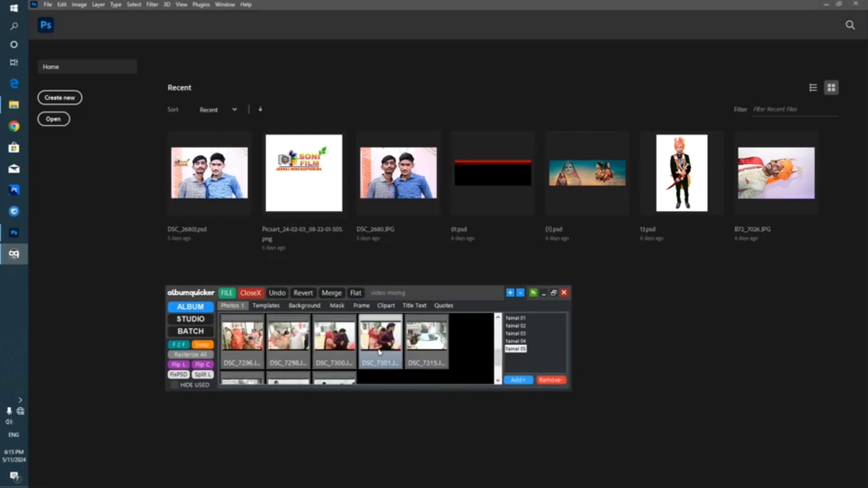
scroll(379, 349, "down", 2)
scroll(400, 350, "up", 2)
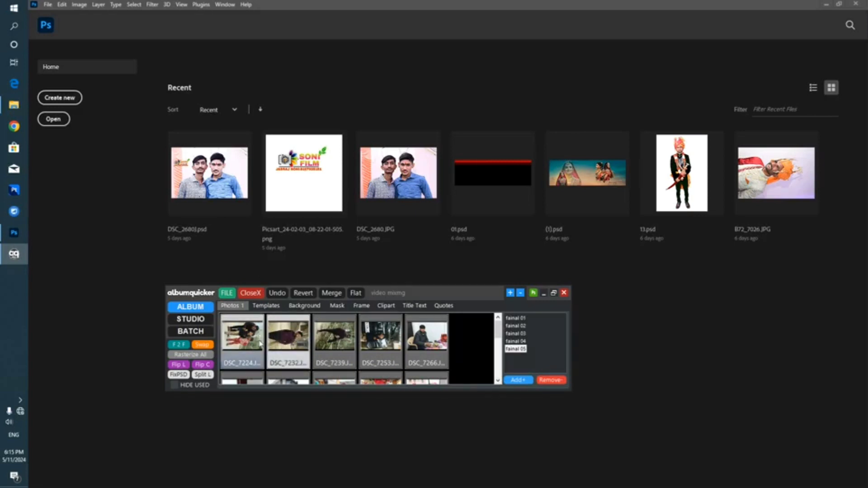
left_click(292, 342)
left_click(334, 343)
left_click(381, 346)
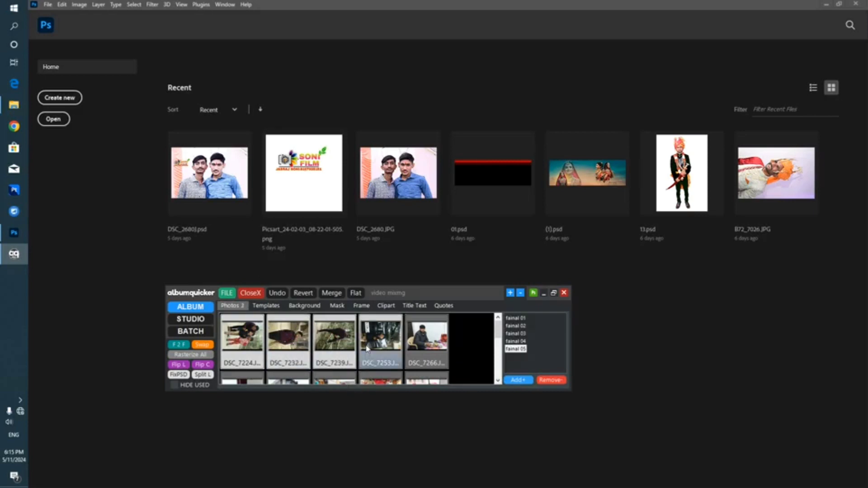
left_click(426, 341)
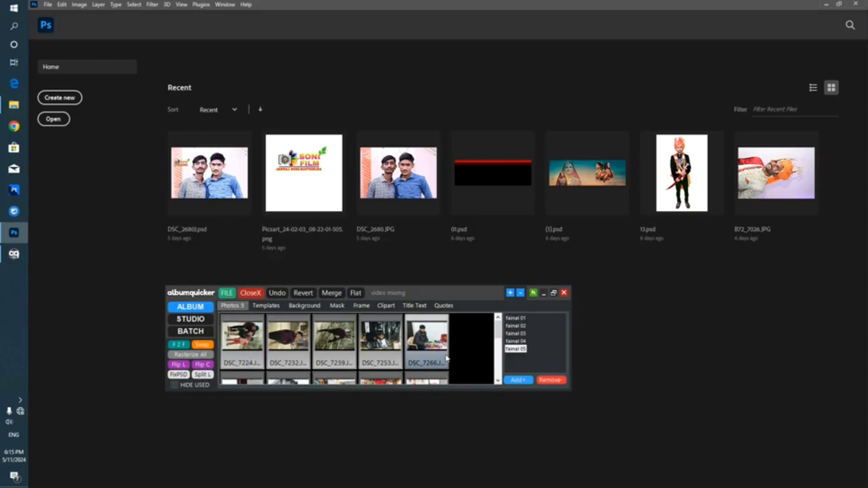
scroll(446, 356, "down", 2)
left_click(288, 337)
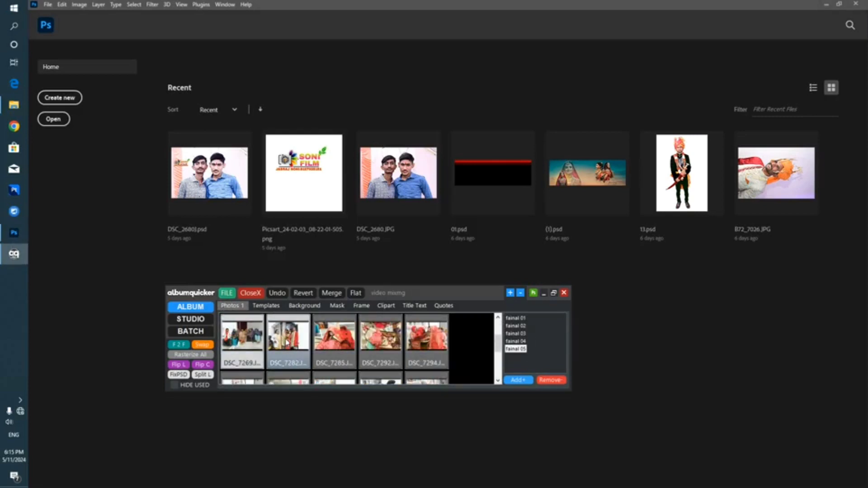
- Select the first fifteen photos in the fainal 05 folder, from DSC_7224 through DSC_7315
scroll(292, 338, "up", 2)
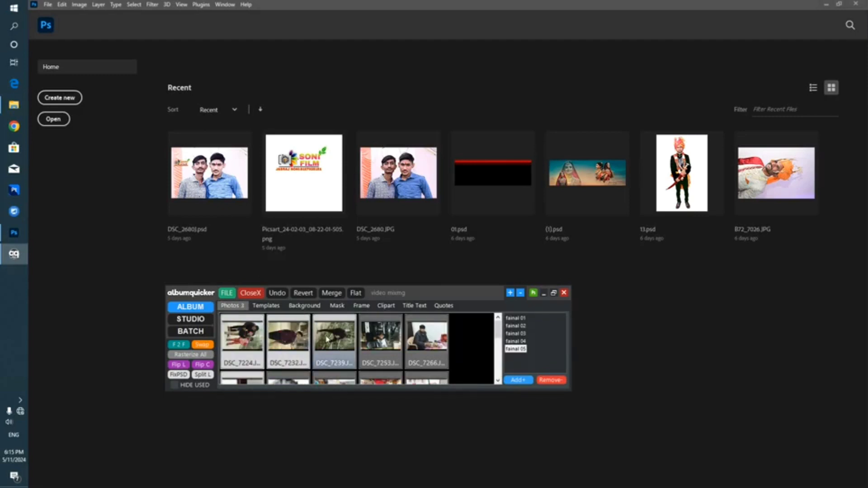
left_click(371, 340)
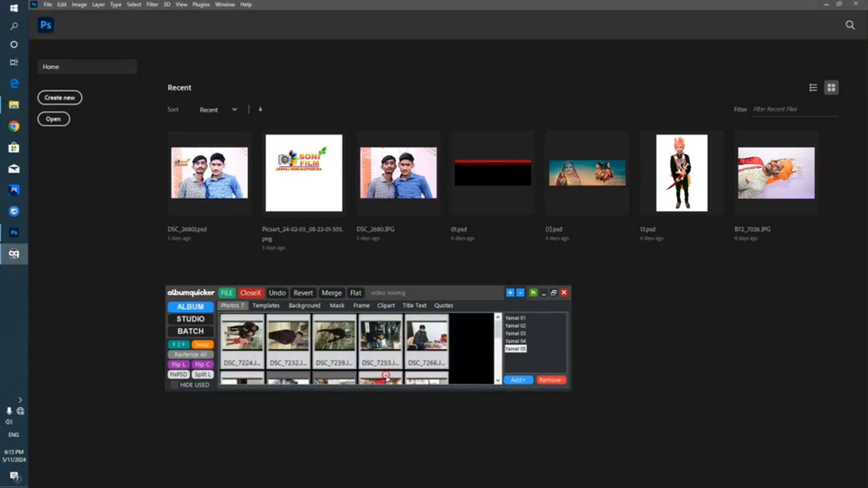
left_click(319, 383)
left_click(290, 382)
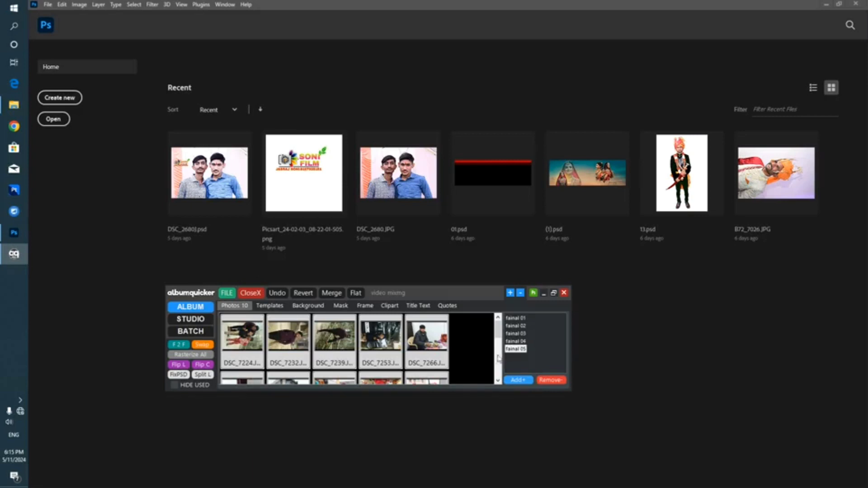
left_click_drag(500, 336, 500, 358)
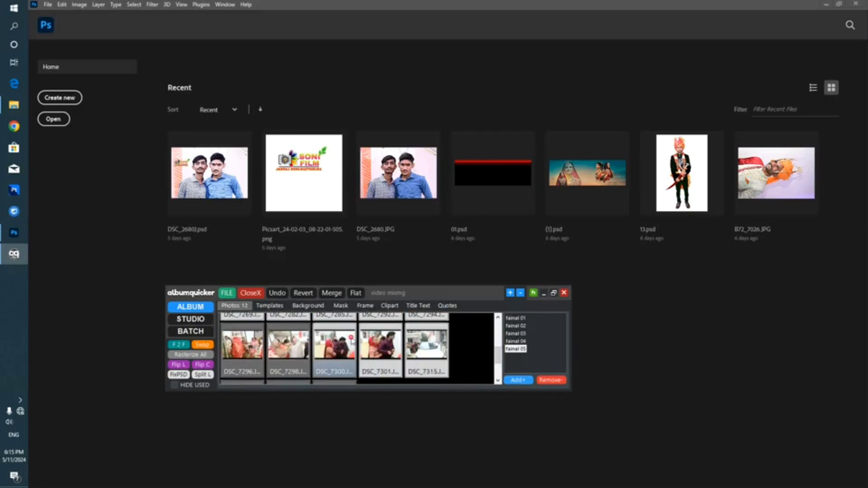
left_click(298, 359)
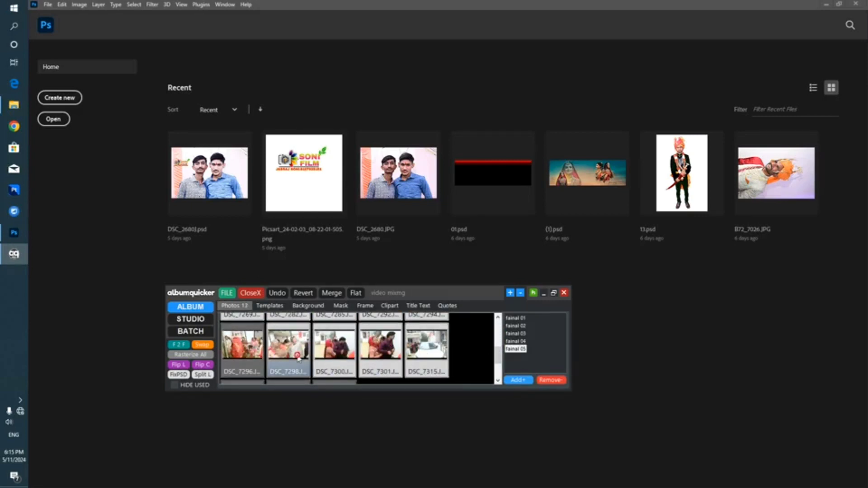
- Autofill the templates AutoPSD (2) to AutoPSD (6) from the 12x36 AutoPSD V.04 collection with the selected photos
left_click(279, 307)
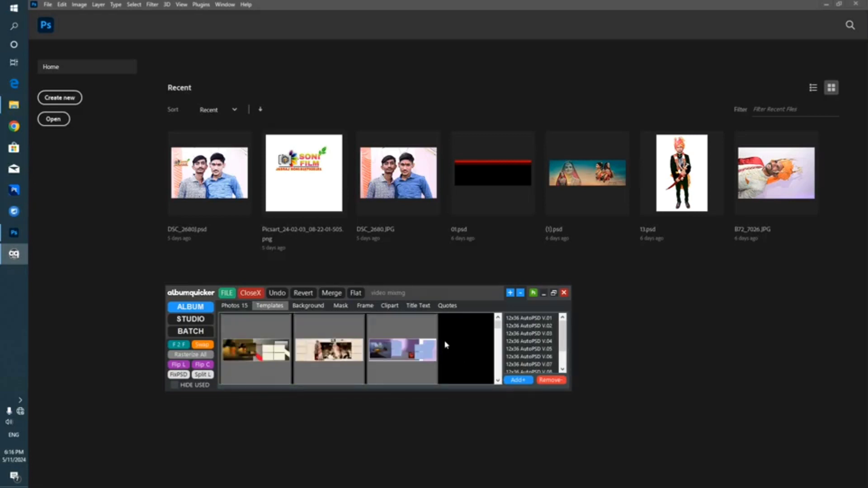
left_click(544, 334)
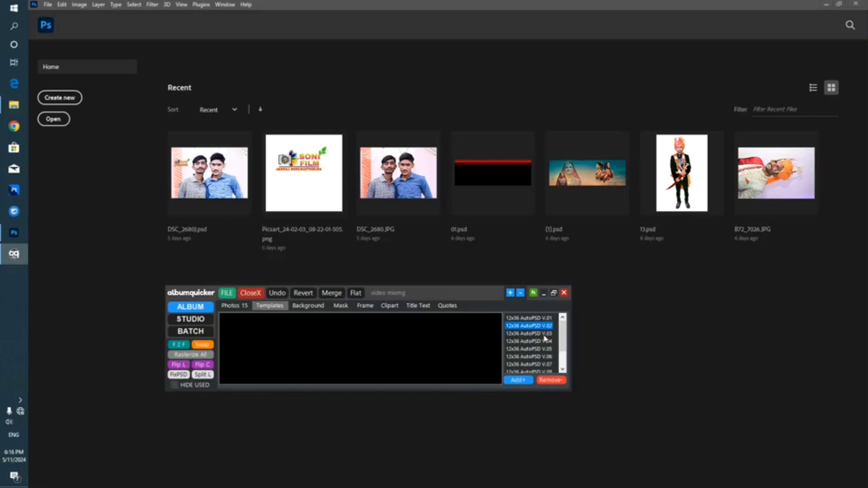
left_click(530, 343)
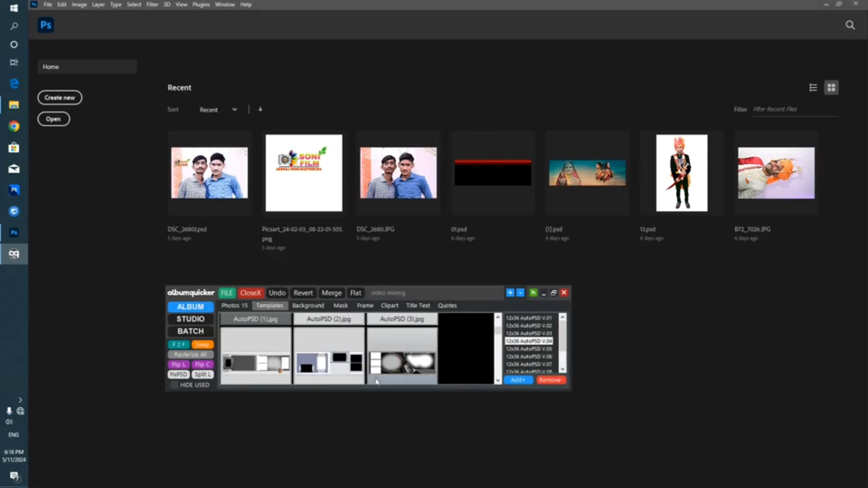
right_click(347, 343)
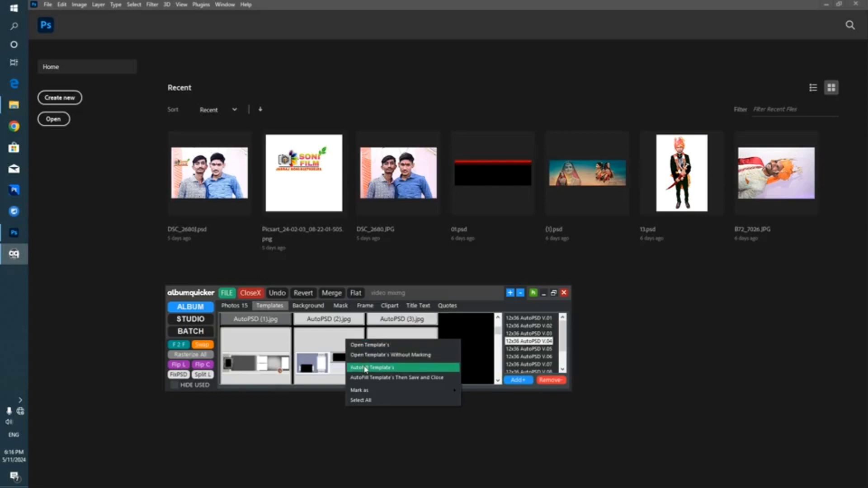
left_click(366, 369)
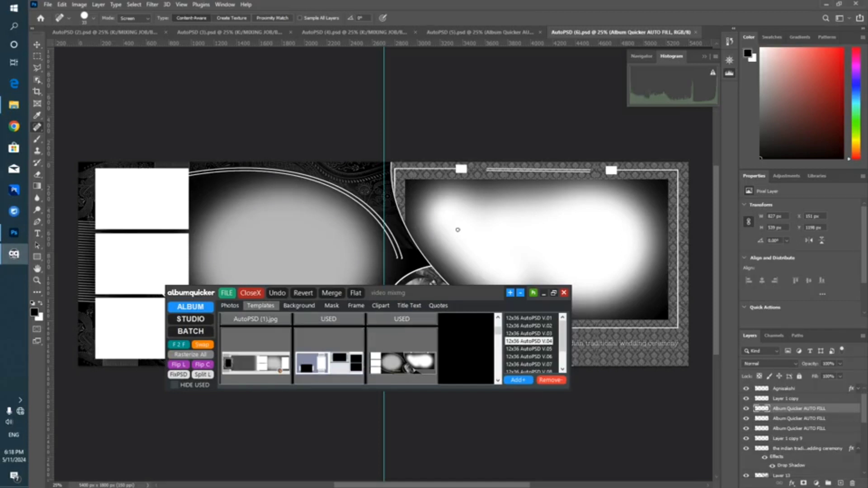
- Check the photos marked as used and view the filled AutoPSD (3).psd spread
left_click(230, 305)
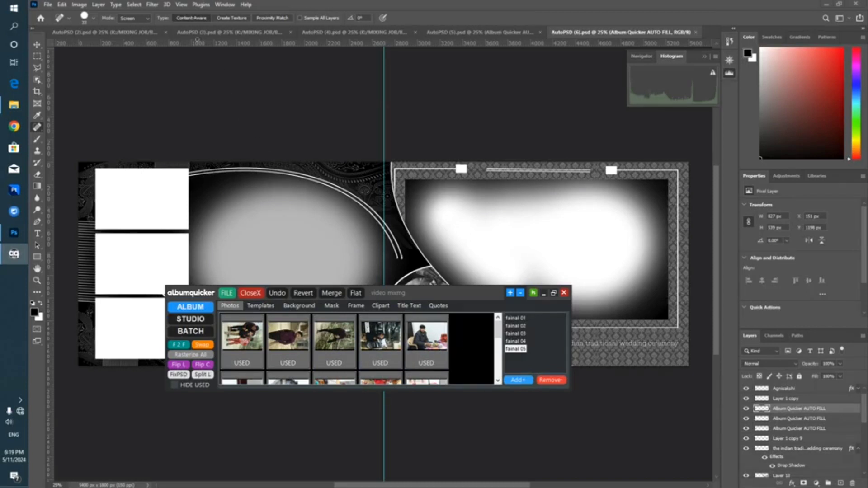
left_click(198, 32)
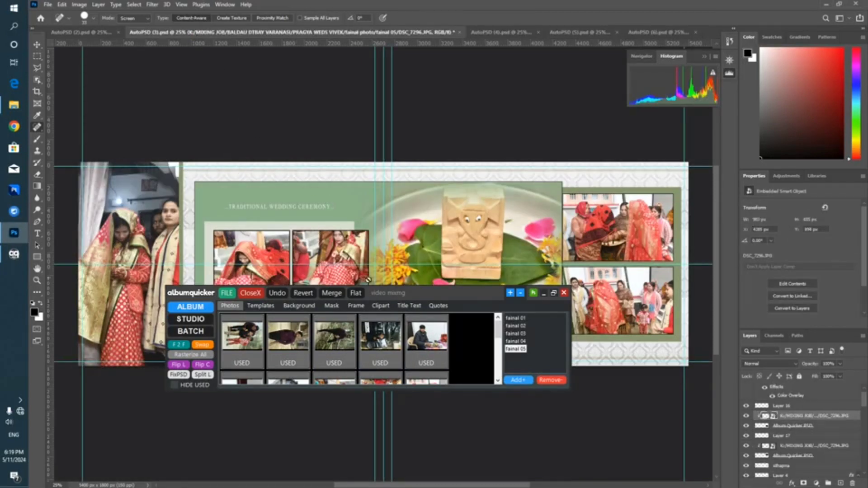
- Clear the Album Quicker panel off the AutoPSD (2).psd spread and reposition the group photo with the children and the large portrait so their faces show
left_click(103, 32)
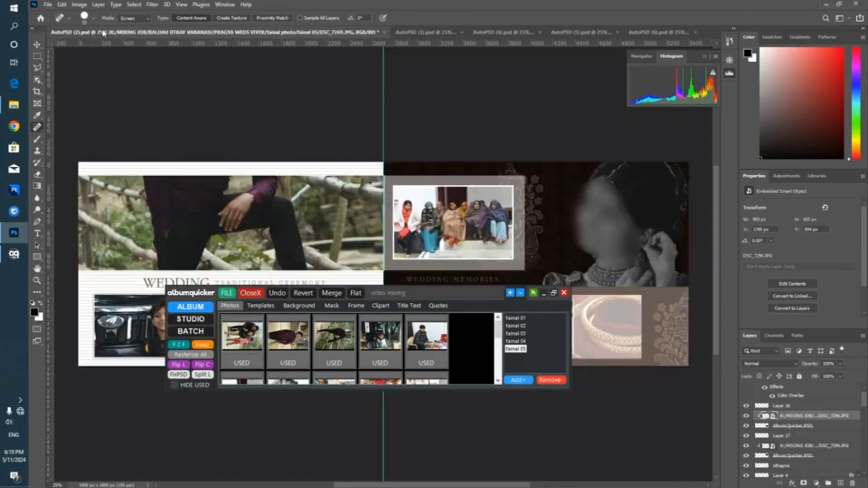
left_click_drag(414, 300, 365, 425)
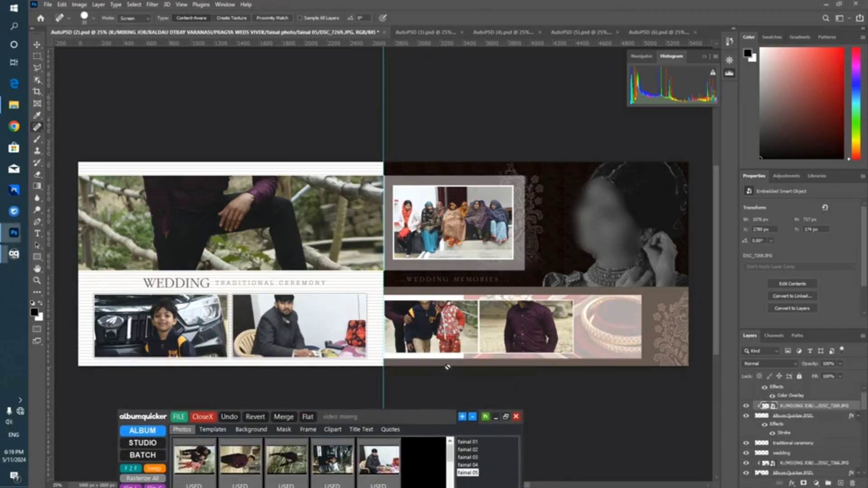
left_click(37, 45)
left_click(422, 337)
left_click_drag(422, 337, 425, 365)
left_click(236, 233)
left_click_drag(236, 233, 231, 270)
- Shift the photo of the seated man and lower the portrait beside the bangles so both men sit well in their frames
left_click(308, 321)
left_click_drag(308, 321, 312, 327)
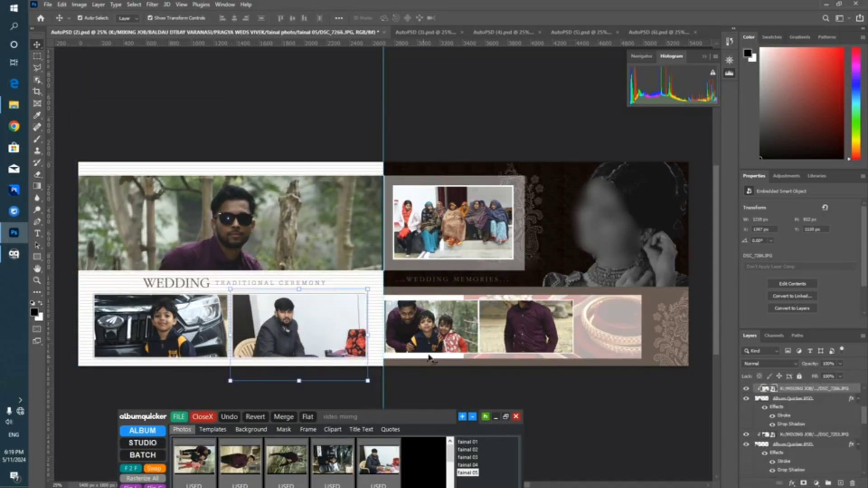
left_click(524, 334)
left_click_drag(524, 334, 522, 362)
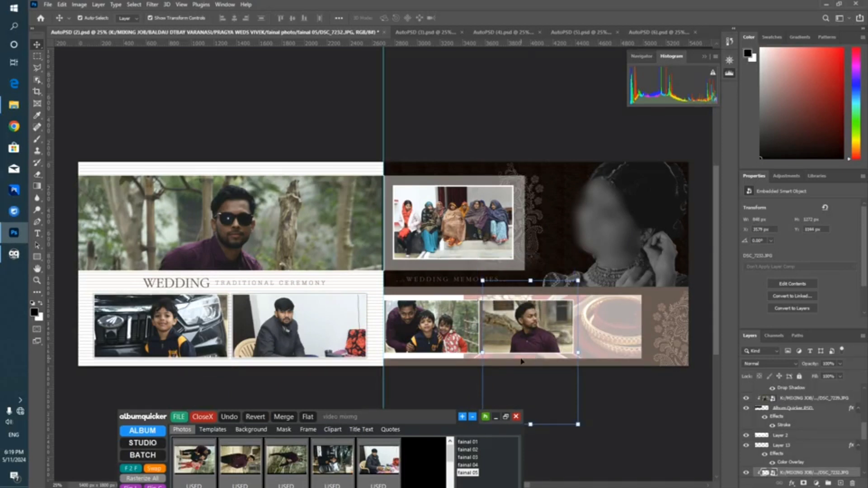
- In AutoPSD (3).psd, reposition the seated bride's photo and the tall photo of the standing women inside their frames
left_click(425, 32)
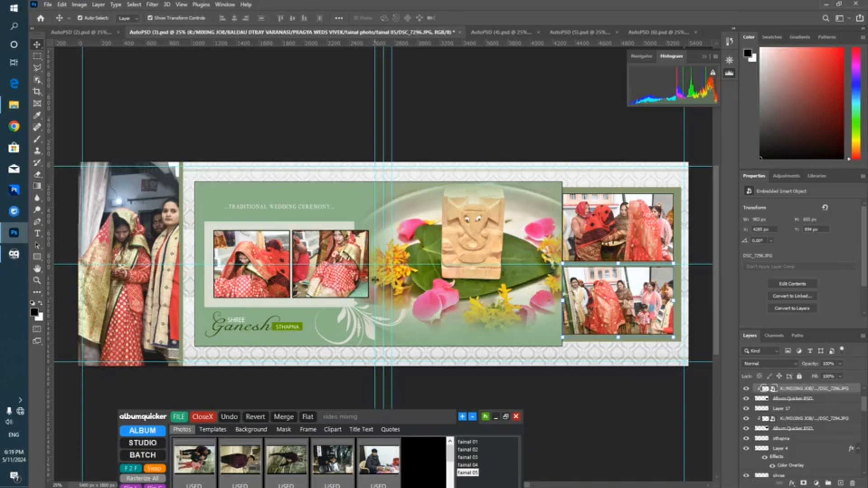
mouse_move(335, 256)
left_mouse_down()
mouse_move(337, 265)
mouse_move(350, 260)
left_mouse_up()
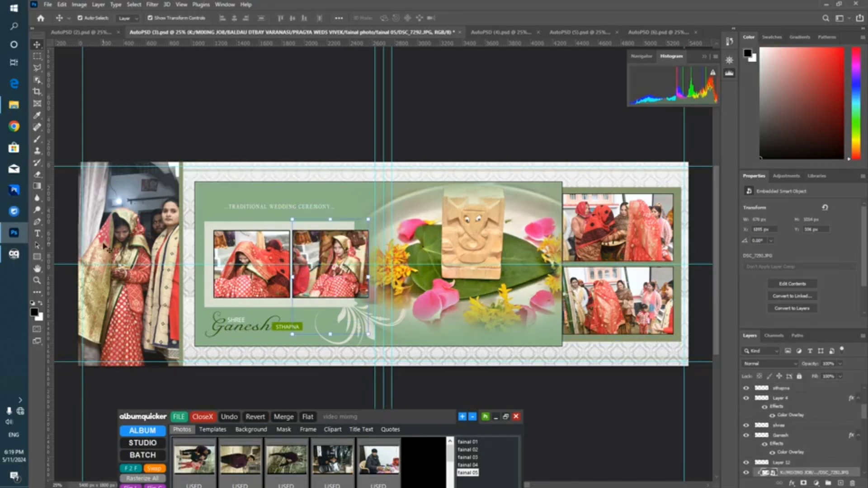
left_click_drag(128, 250, 109, 247)
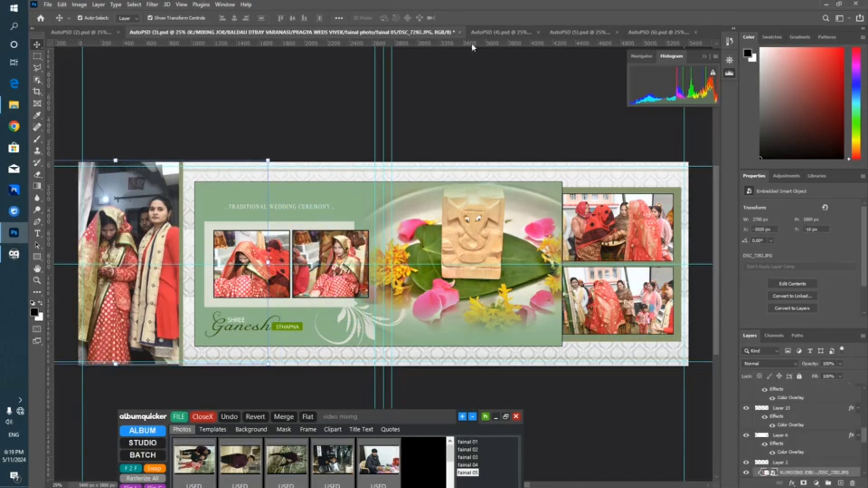
- In AutoPSD (4).psd, shift the photo in the ornate frame to centre the man, and select the photo of the elderly man
left_click(483, 33)
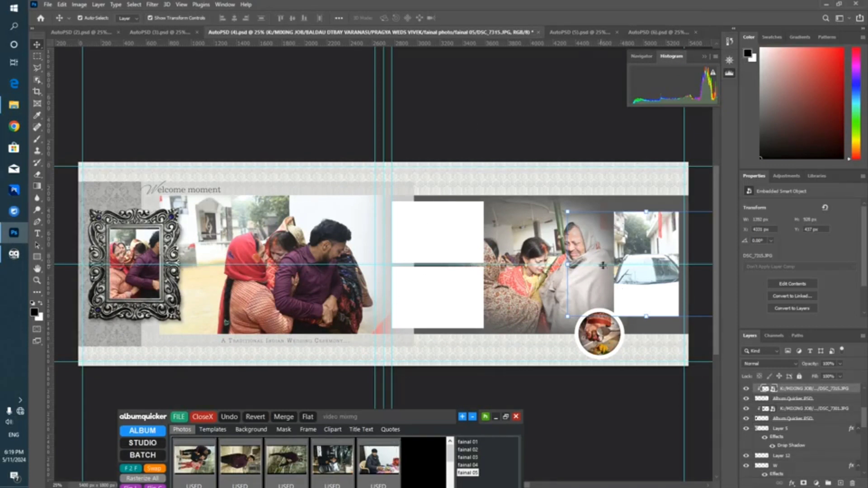
mouse_move(154, 261)
left_mouse_down()
mouse_move(136, 258)
mouse_move(143, 255)
left_mouse_up()
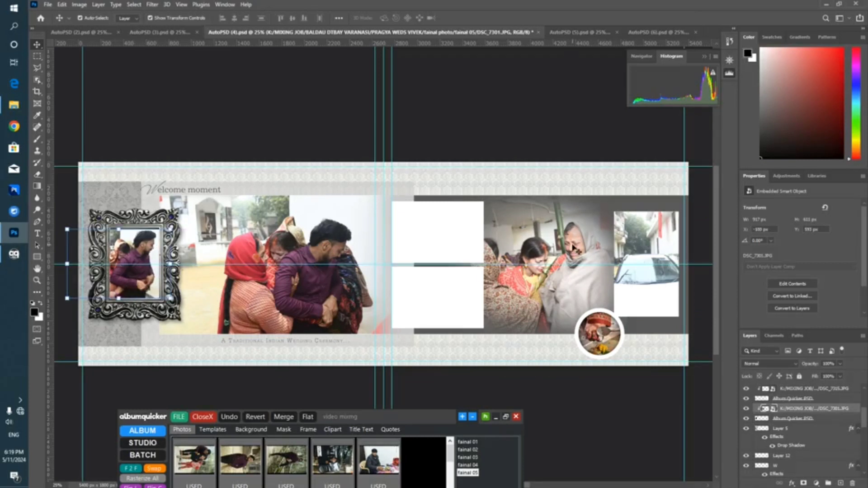
left_click(552, 241)
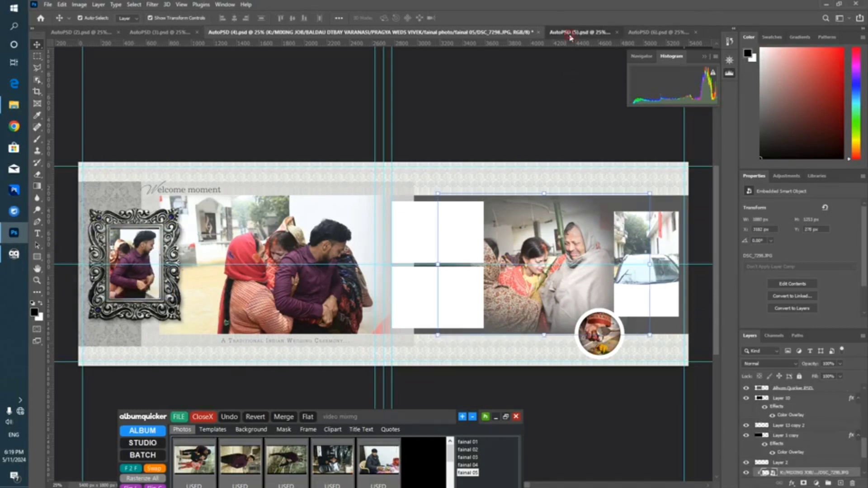
- Check the AutoPSD (5) and AutoPSD (6) spreads and see which 12x36 AutoPSD V.04 templates are marked as used
left_click(570, 32)
left_click(585, 32)
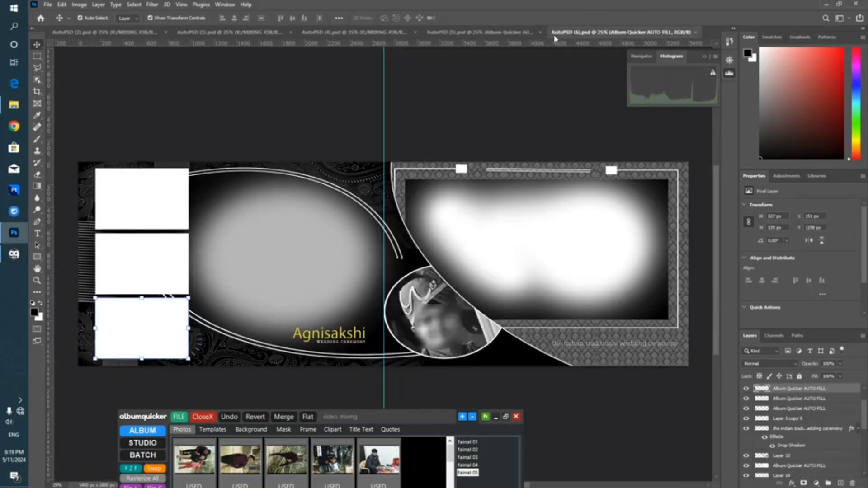
left_click(513, 32)
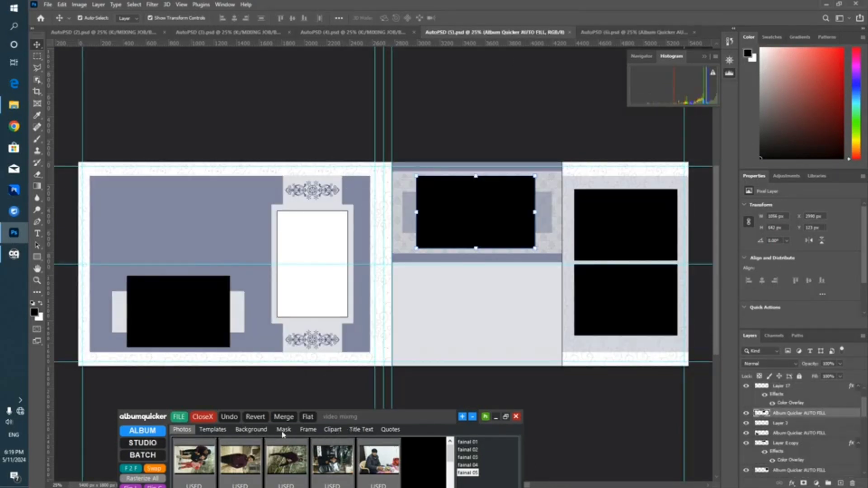
left_click(220, 430)
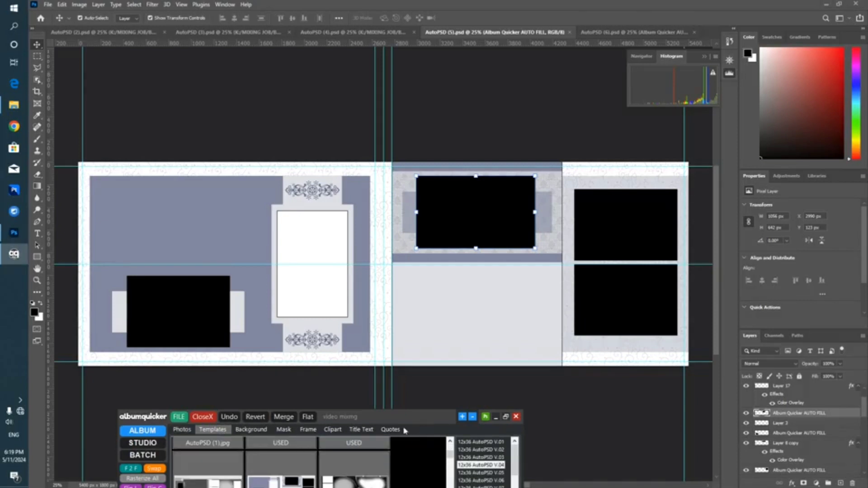
scroll(327, 456, "down", 2)
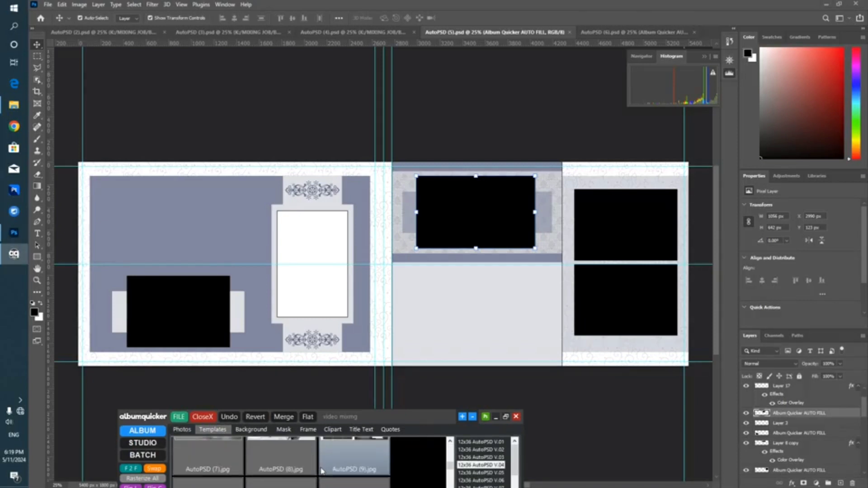
scroll(327, 465, "up", 2)
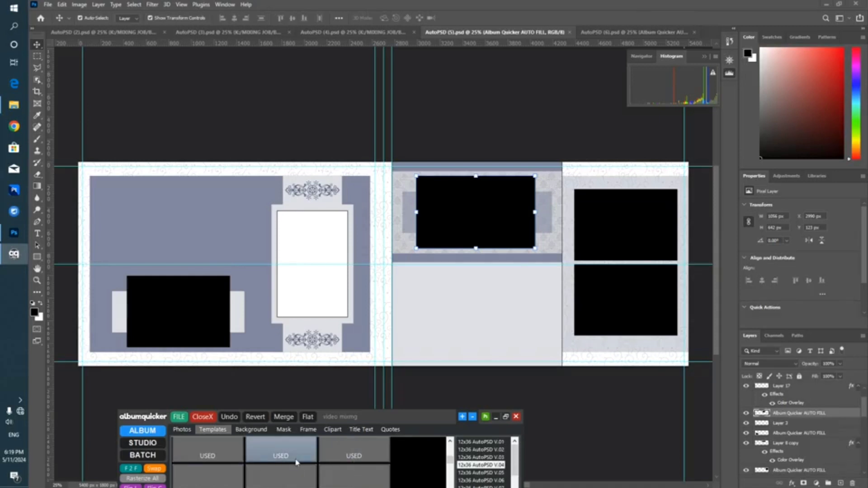
scroll(296, 462, "up", 1)
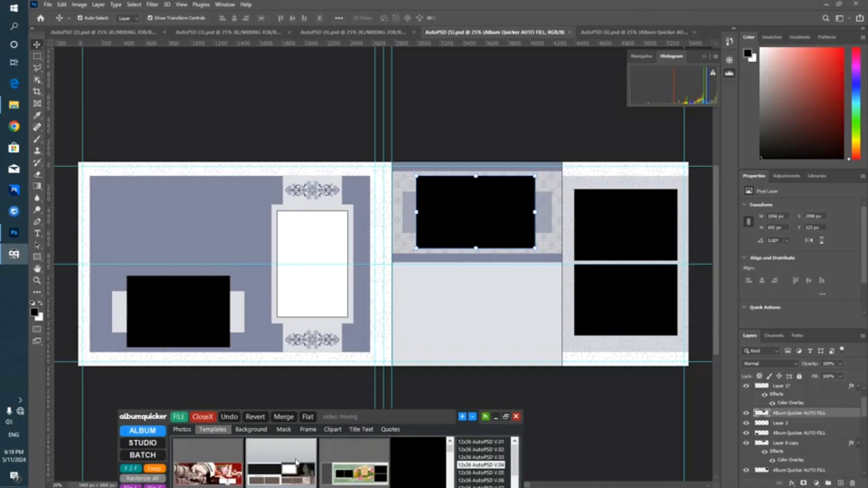
left_click(182, 430)
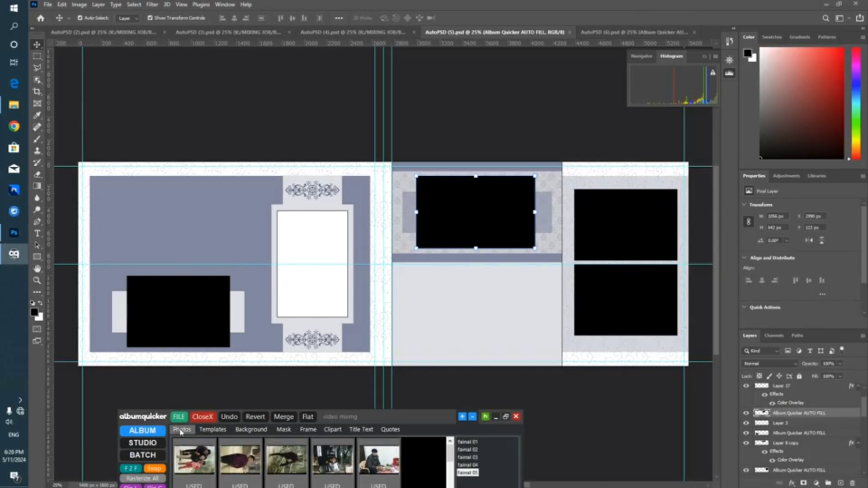
left_click(391, 33)
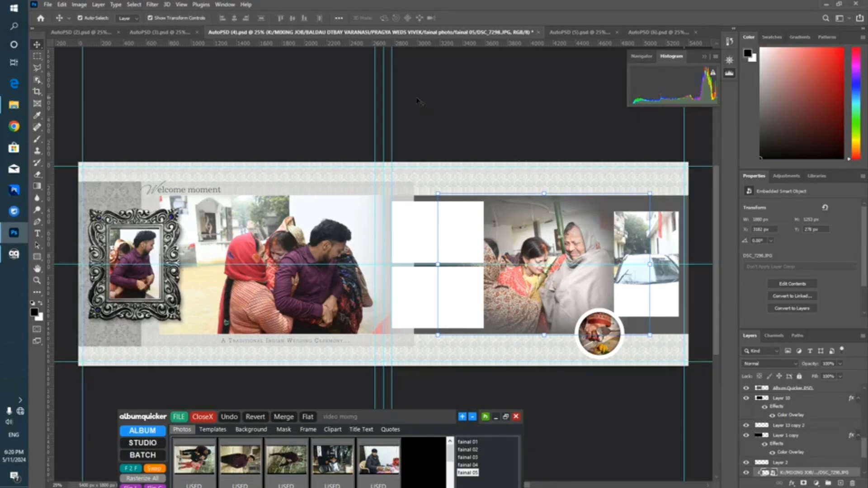
- In AutoPSD (2).psd, nudge the faded bride image and readjust the group photo with the children inside its frame
left_click(89, 32)
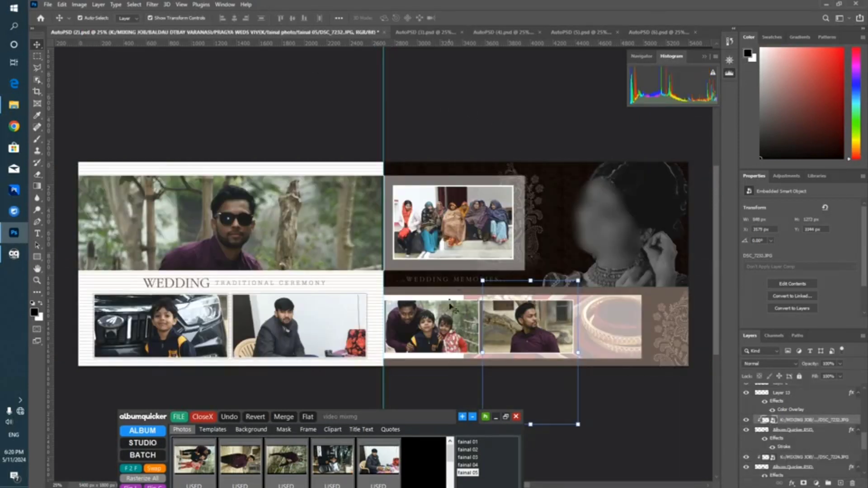
left_click(608, 218)
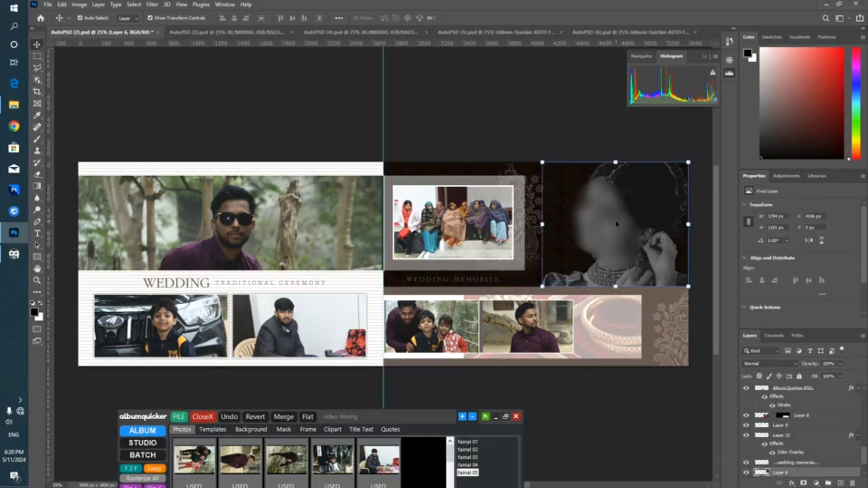
left_click_drag(620, 224, 616, 226)
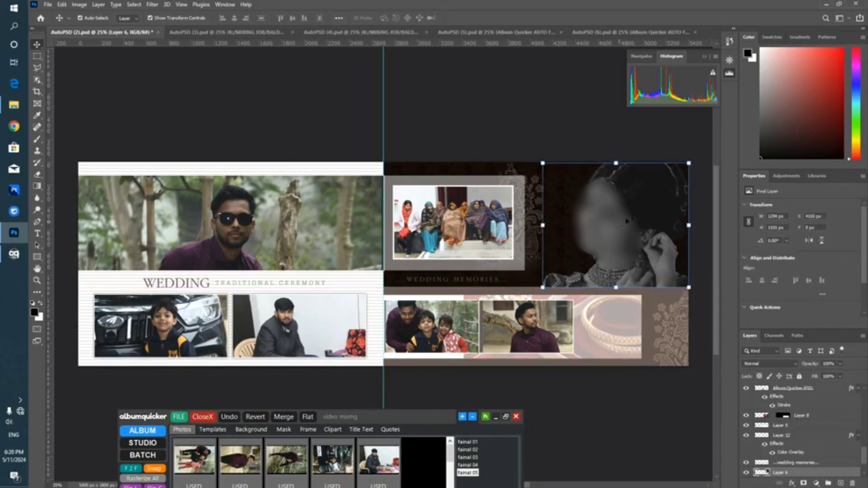
left_click(451, 328)
left_click_drag(451, 328, 448, 335)
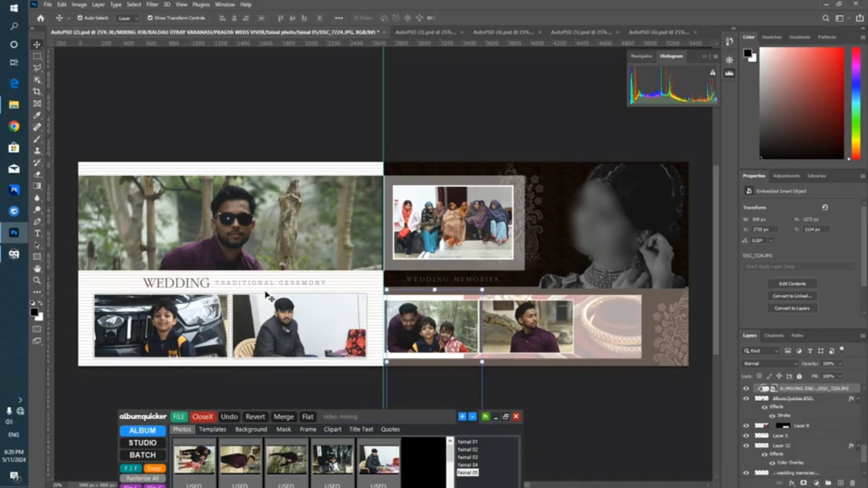
left_click(212, 309)
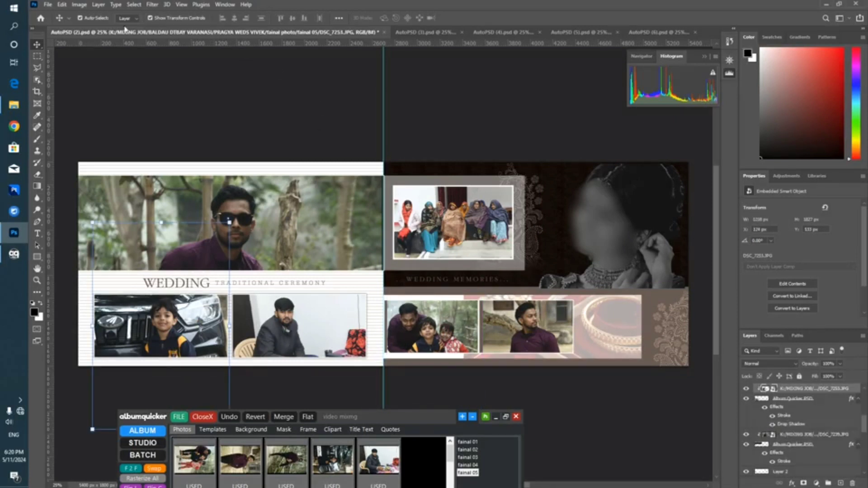
- Close AutoPSD (2).psd and AutoPSD (3).psd without saving the changes
left_click_drag(87, 34, 190, 38)
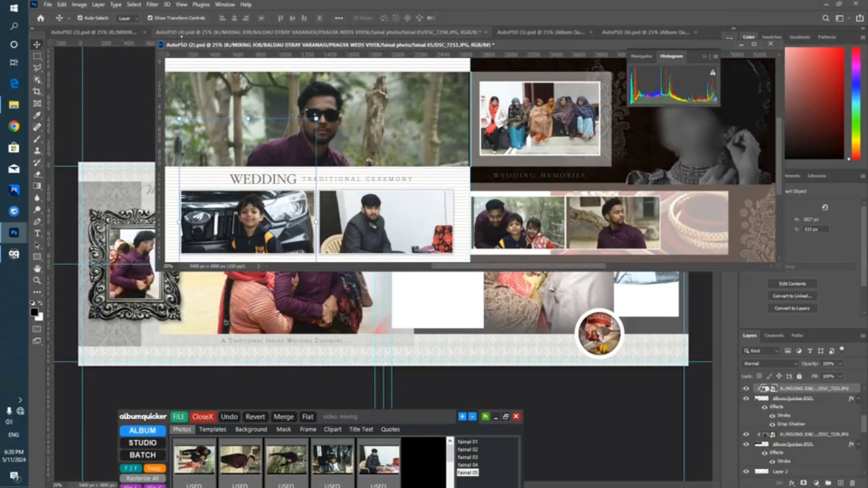
left_click_drag(549, 45, 382, 91)
left_click(605, 87)
left_click(446, 184)
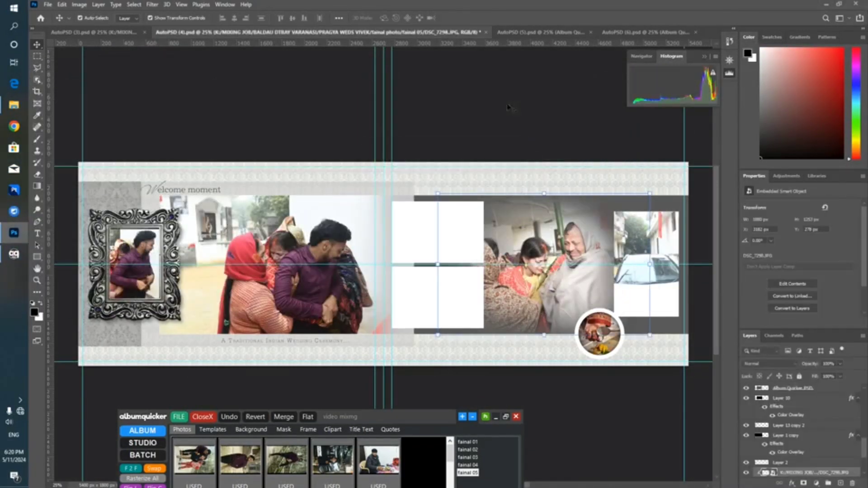
left_click(144, 33)
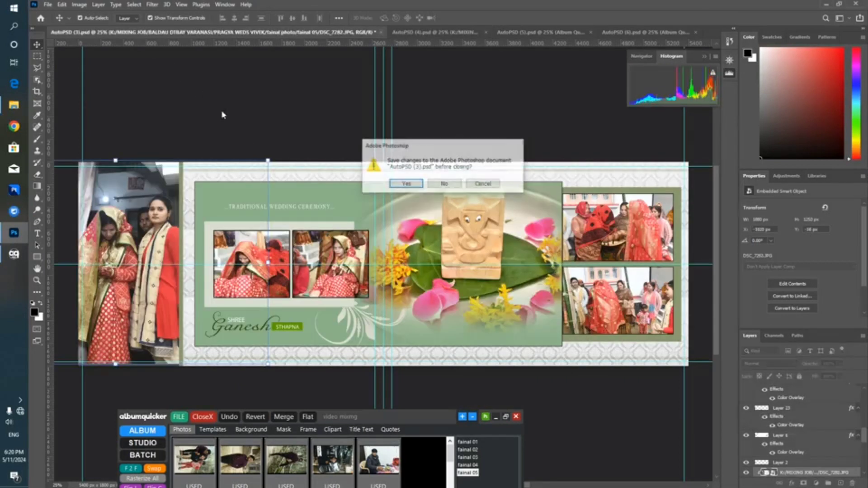
left_click(445, 184)
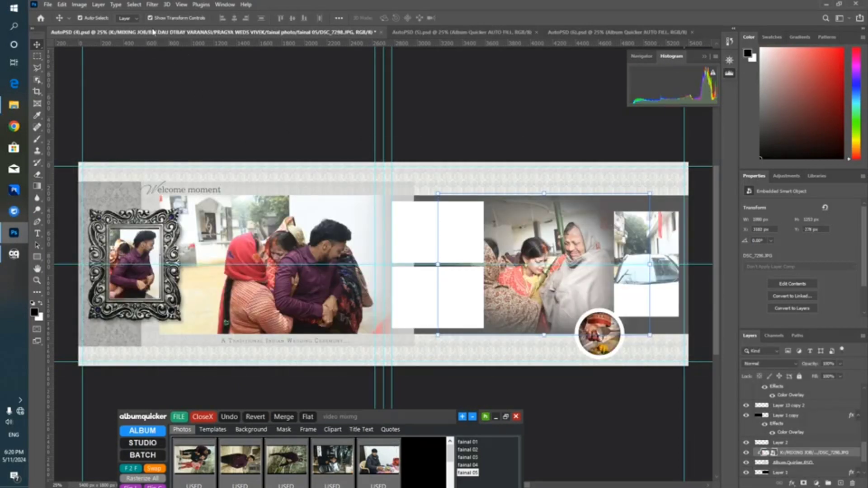
- Close all remaining documents, saving the changes to AutoPSD (4).psd
right_click(153, 30)
left_click(183, 56)
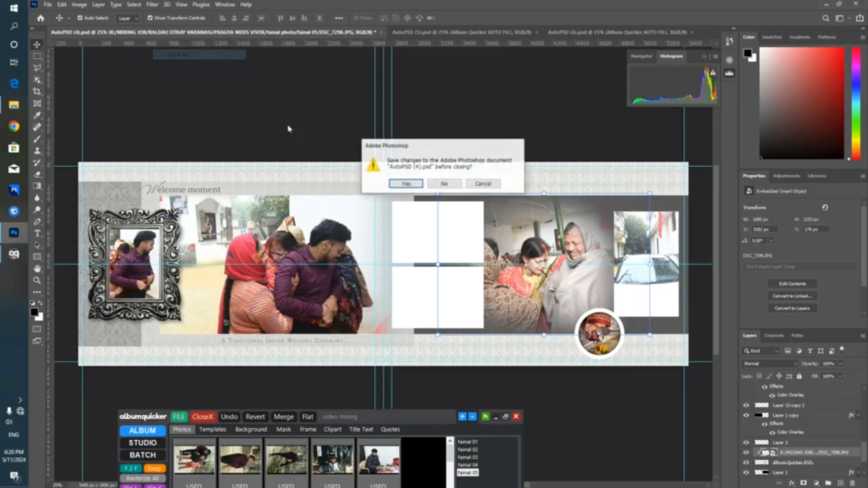
left_click(410, 183)
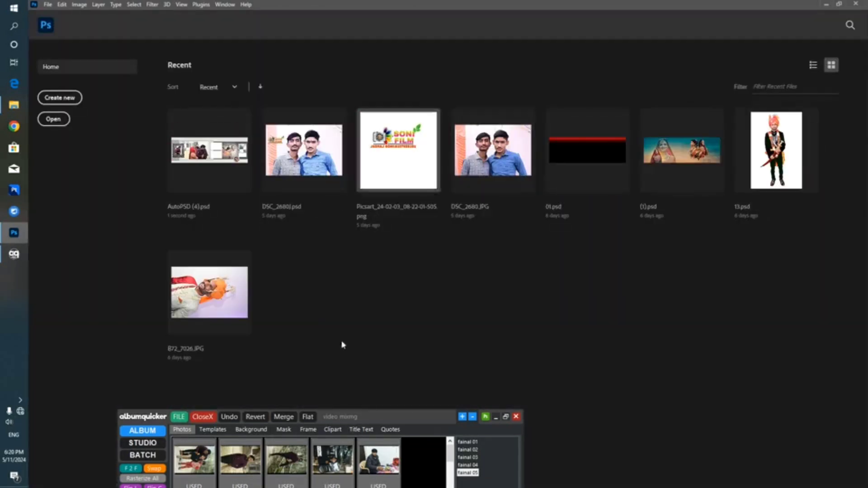
- Open 01 (12) from the 210 PSD Thumbs folder on MIXING JOB (K:) through Album Quicker
left_click_drag(414, 423, 518, 299)
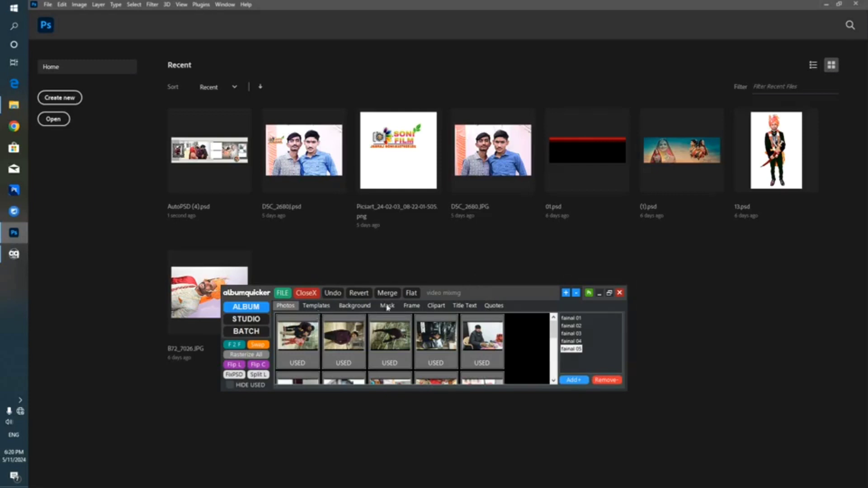
left_click_drag(432, 297, 443, 379)
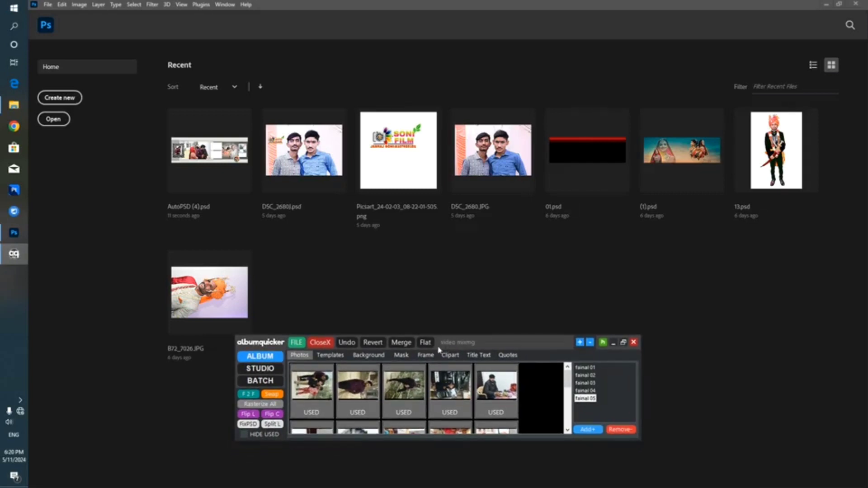
left_click(296, 343)
left_click(310, 366)
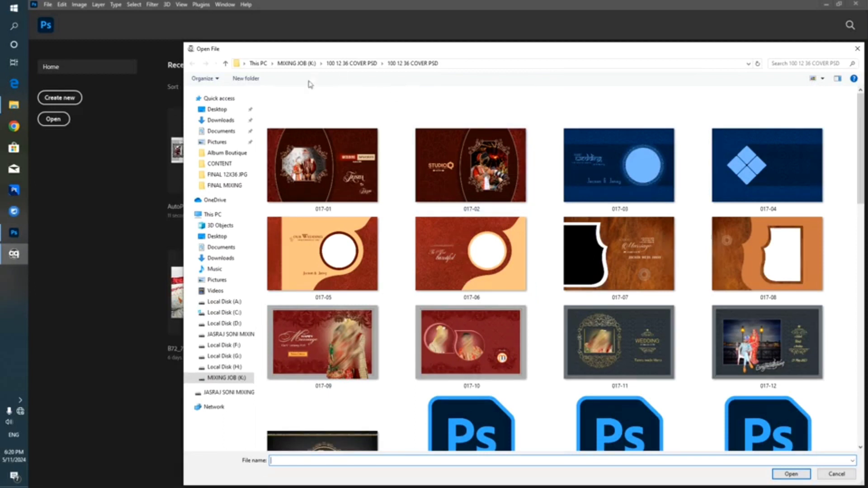
left_click(225, 63)
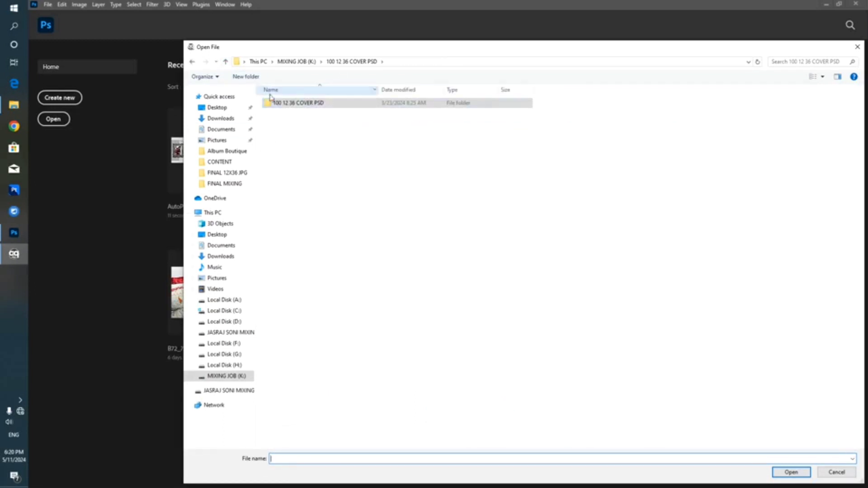
left_click(225, 61)
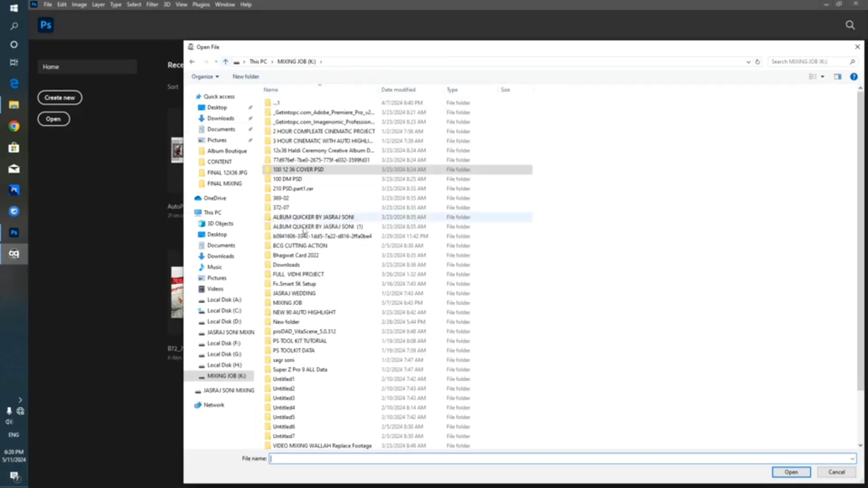
double_click(302, 190)
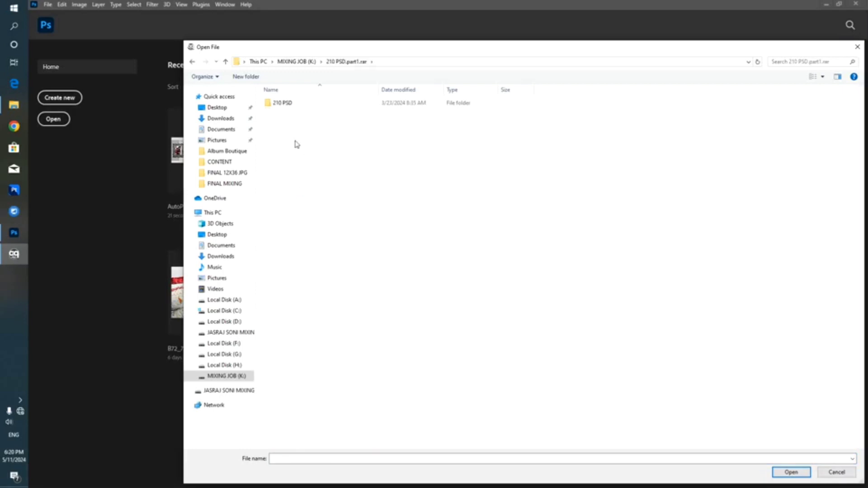
left_click(282, 110)
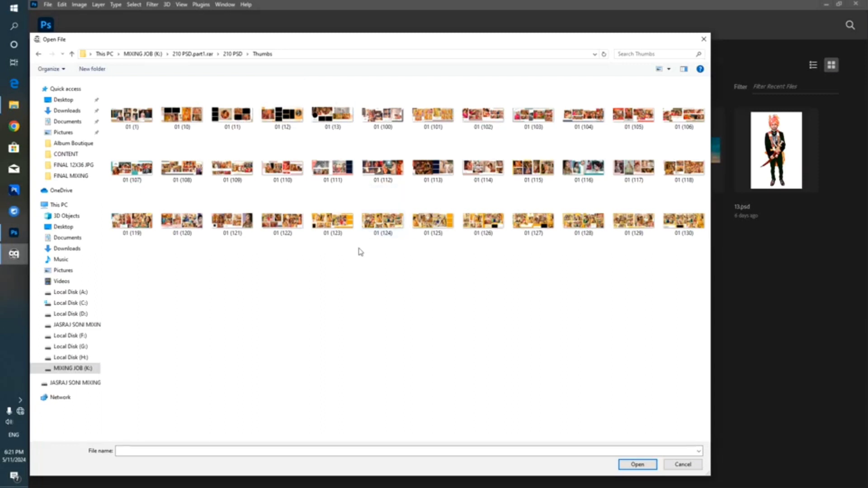
double_click(284, 119)
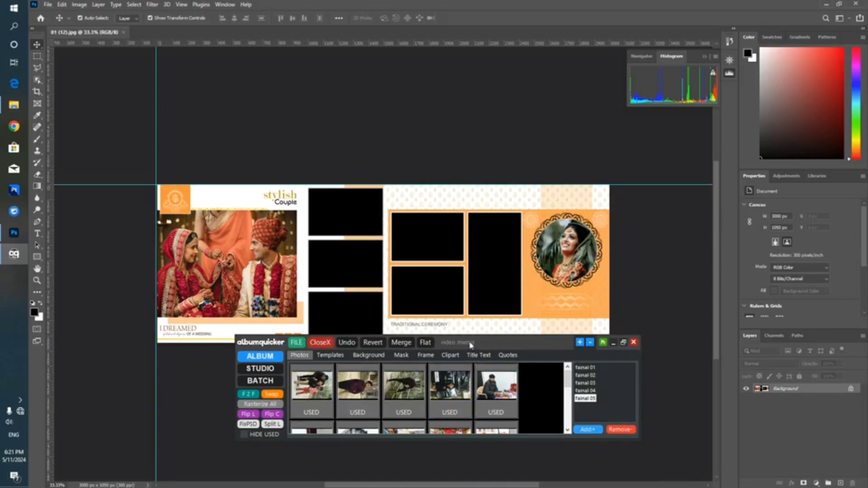
- Load the fainal 03 photos in Album Quicker and toggle the display of layer edges
left_click_drag(470, 344, 422, 352)
left_click(538, 391)
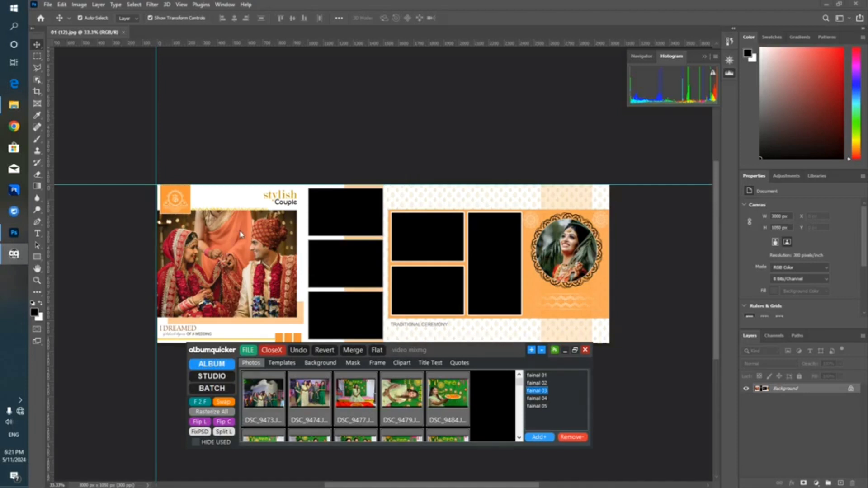
left_click(252, 263)
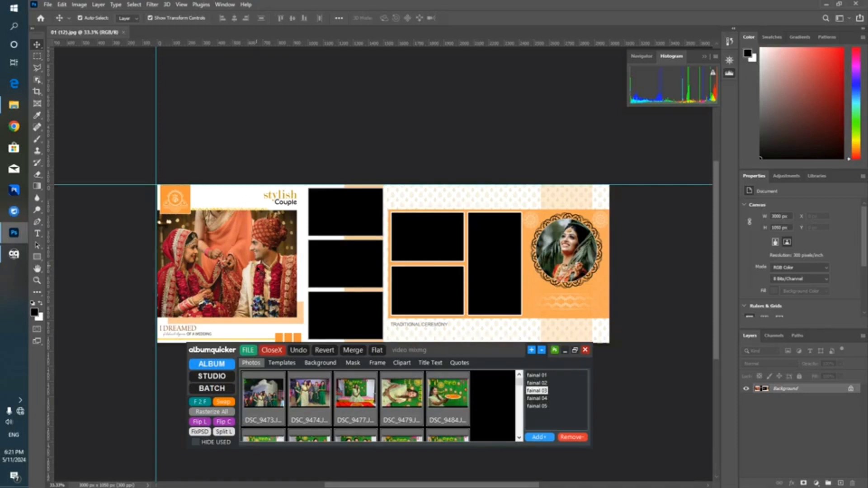
left_click(182, 5)
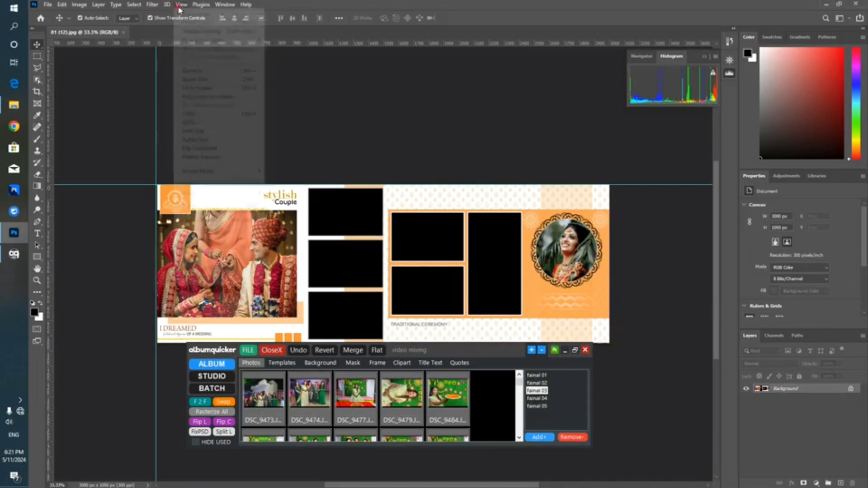
mouse_move(223, 196)
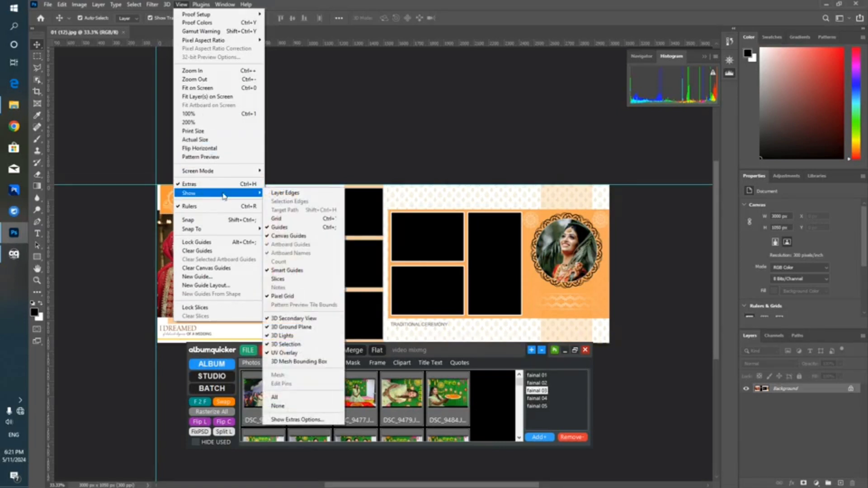
left_click(278, 193)
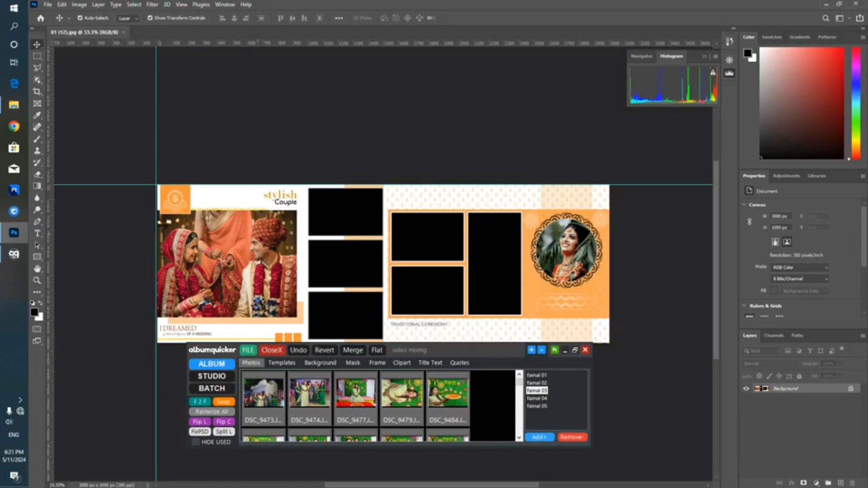
- Convert the locked background to a normal layer and shift it slightly, discarding the changes when closing 01 (12).jpg
left_click_drag(237, 263, 272, 270)
left_click(528, 205)
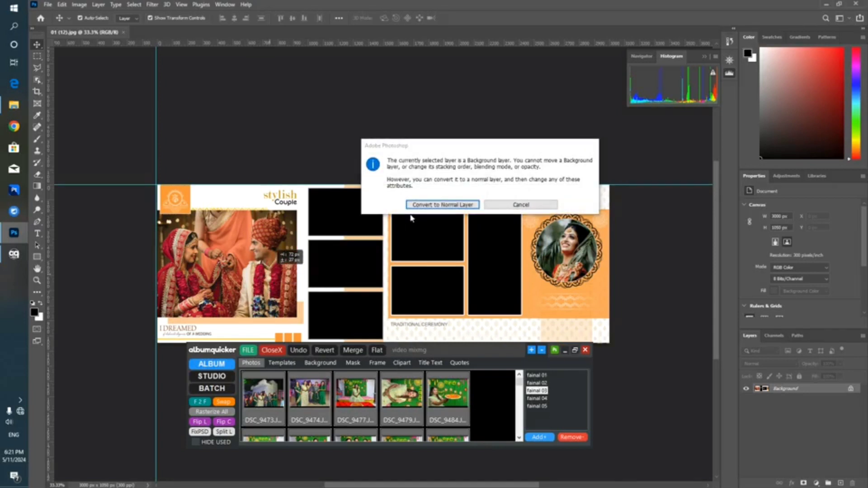
left_click(430, 205)
mouse_move(409, 235)
left_mouse_down()
mouse_move(425, 281)
mouse_move(401, 235)
left_mouse_up()
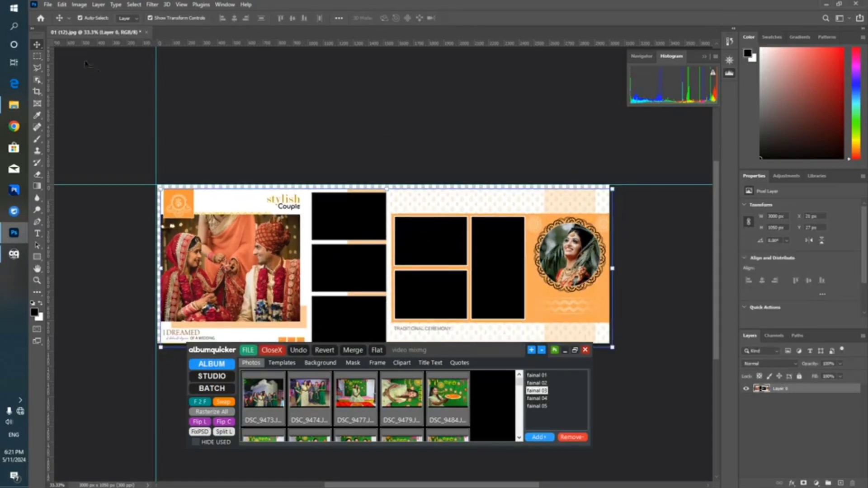
left_click(147, 33)
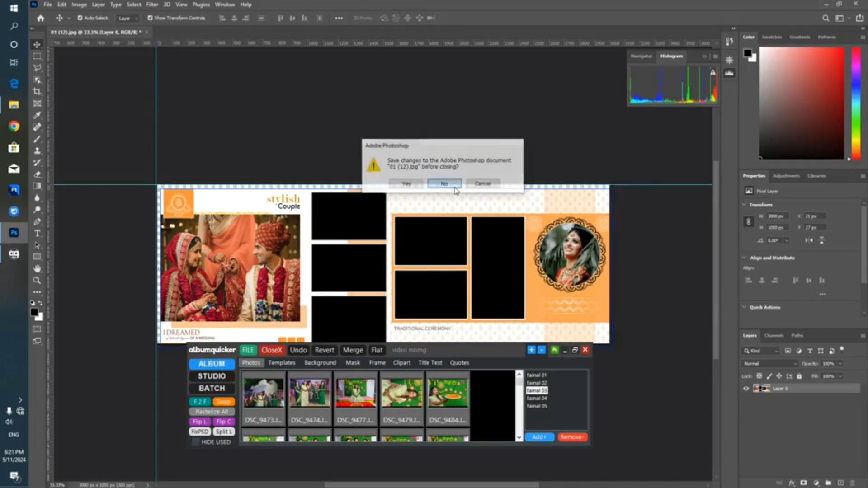
left_click(445, 184)
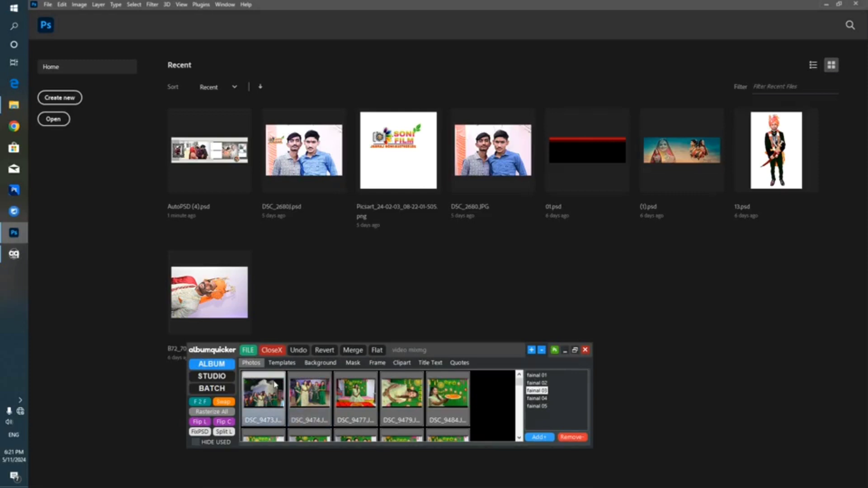
- Open the 1 (5) design from the NEW 1000 VIDHI PSD folder on Local Disk (A:) through Album Quicker
left_click(249, 350)
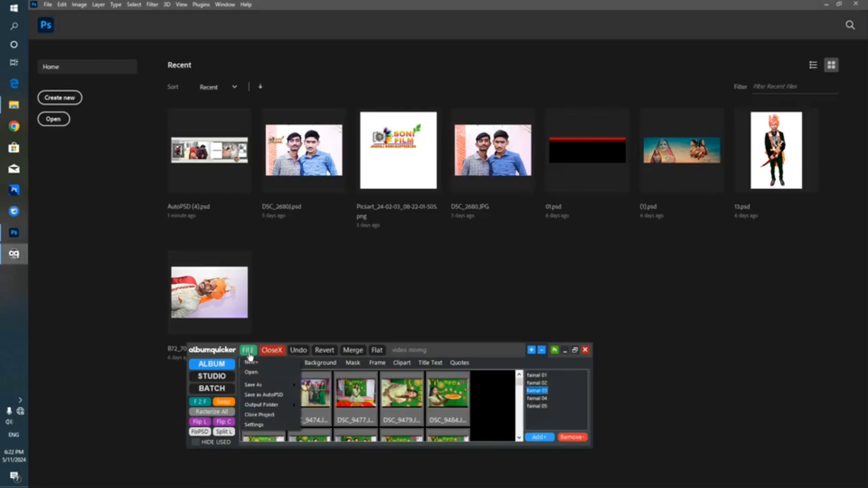
left_click(251, 373)
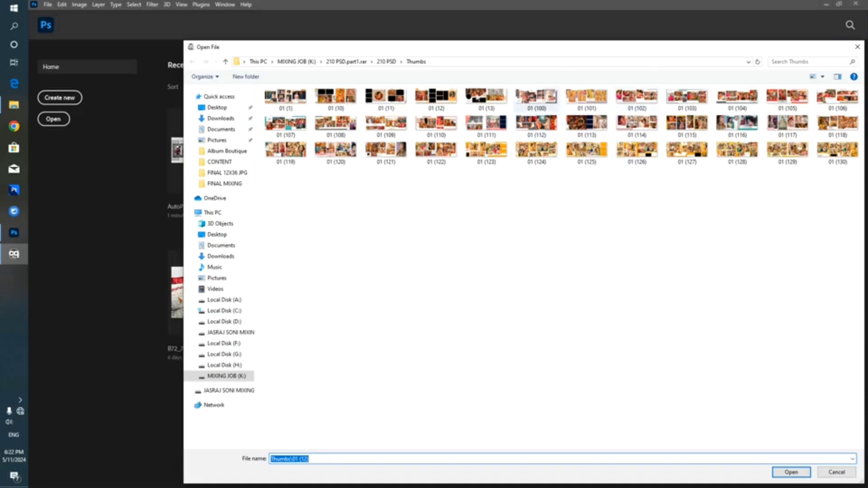
left_click(225, 61)
left_click(225, 62)
left_click(226, 62)
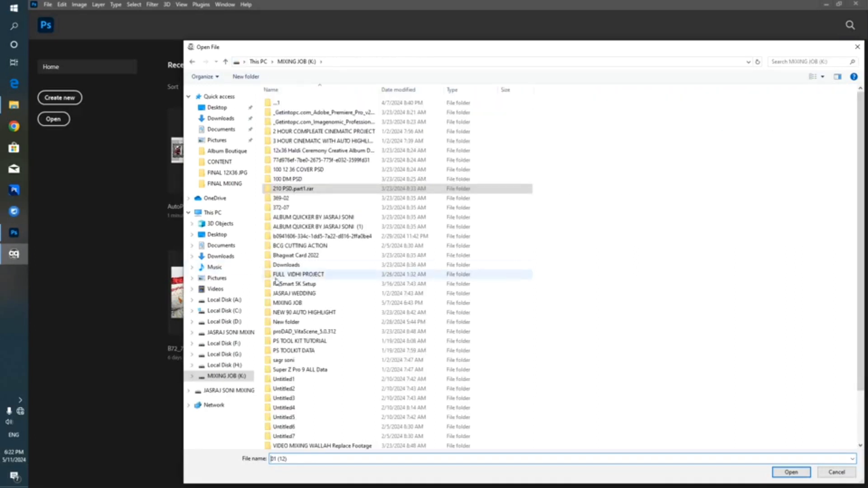
left_click(229, 300)
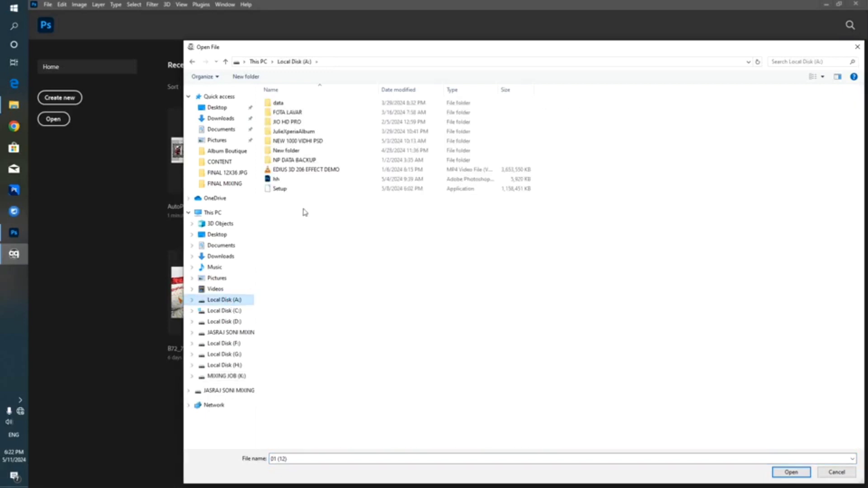
double_click(306, 141)
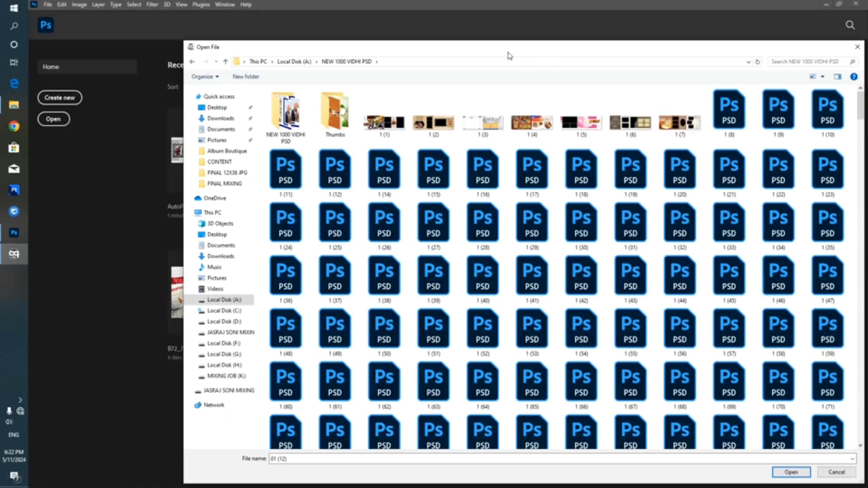
left_click_drag(527, 50, 354, 46)
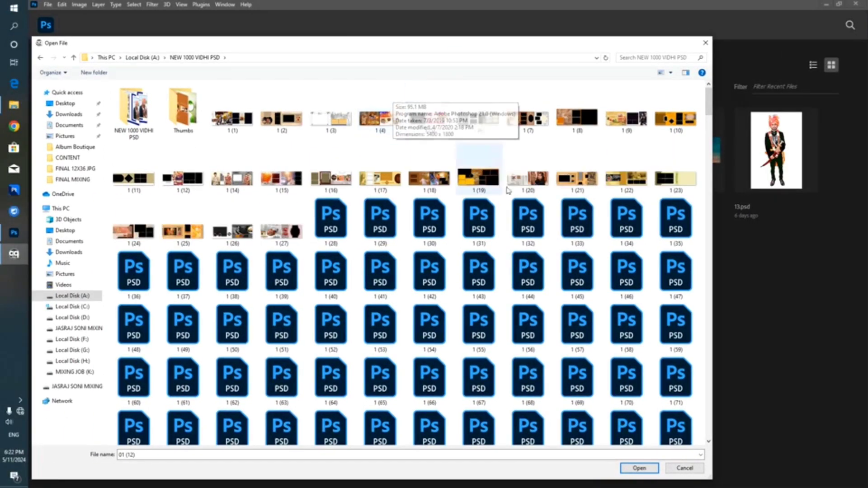
double_click(445, 120)
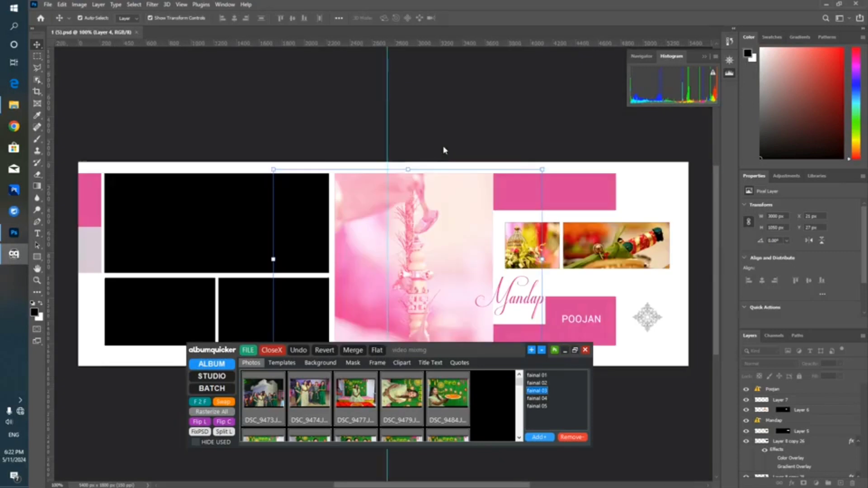
- Try to fill the large upper black frame with DSC_9473.JPG, shift it, and replace the placed image with the same photo
left_click(217, 226)
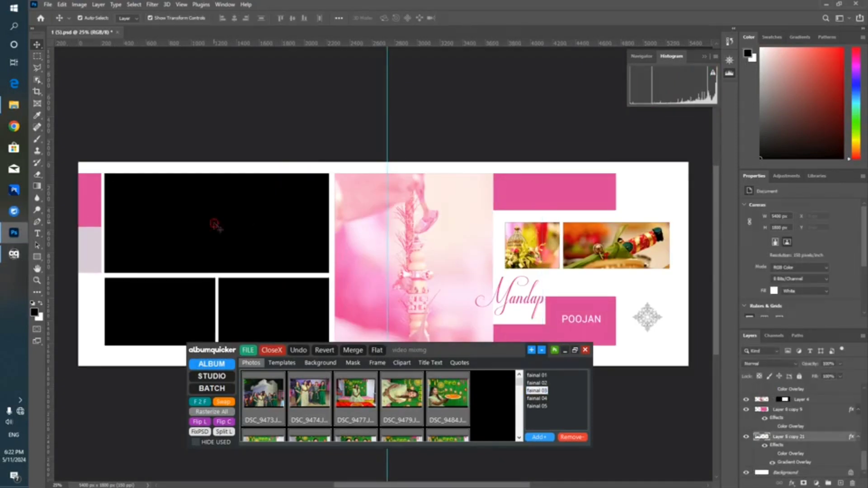
left_click(431, 363)
left_click(259, 364)
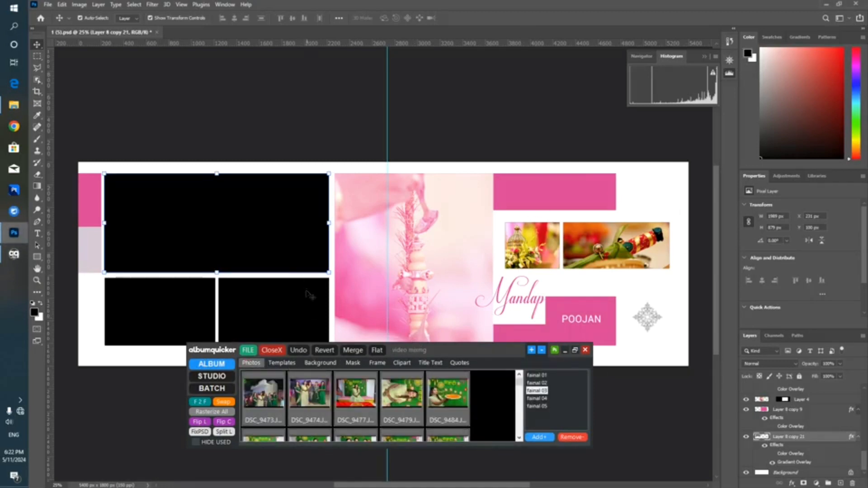
left_click(248, 231)
left_click_drag(278, 385, 223, 240)
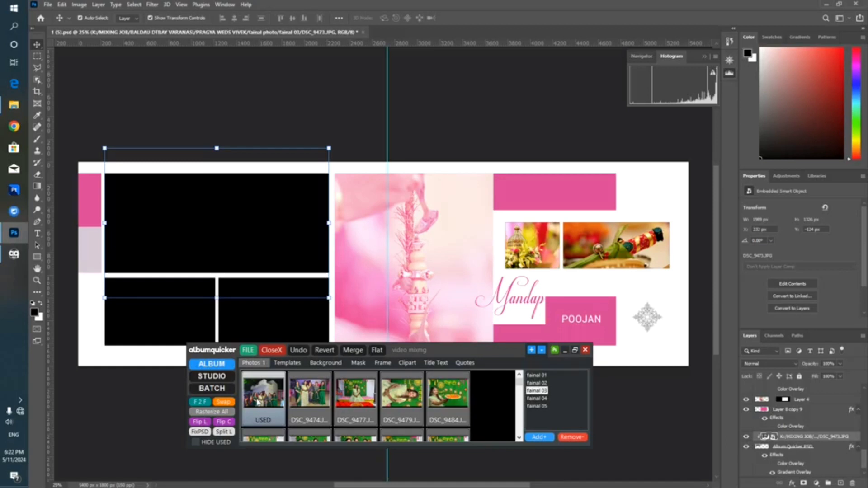
left_click_drag(239, 199, 217, 208)
right_click(270, 397)
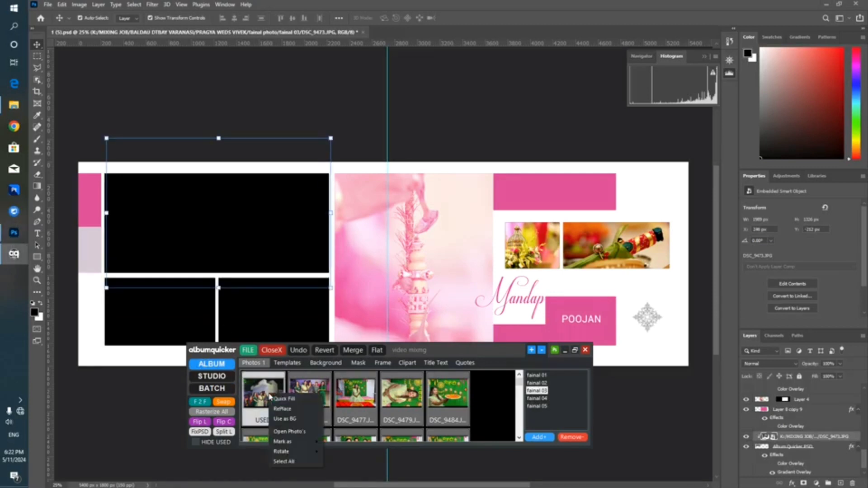
left_click(283, 409)
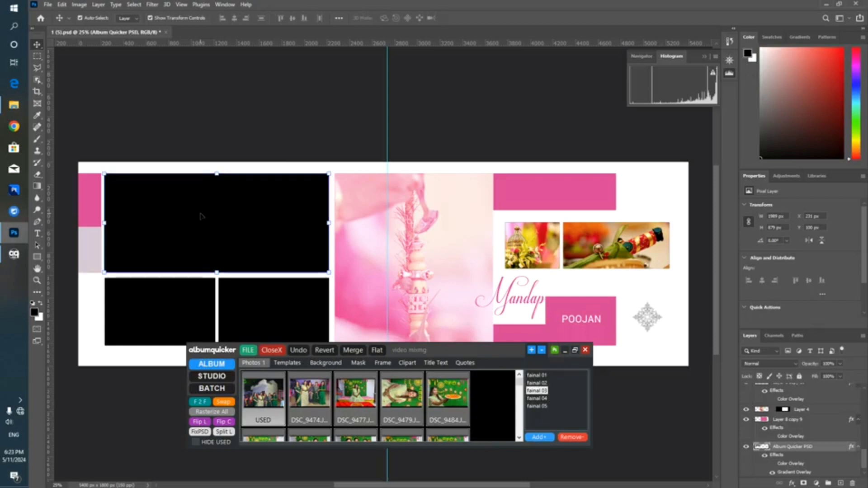
- Try filling the paired lower black frames with DSC_9473.JPG and undo the placement
left_click(173, 286)
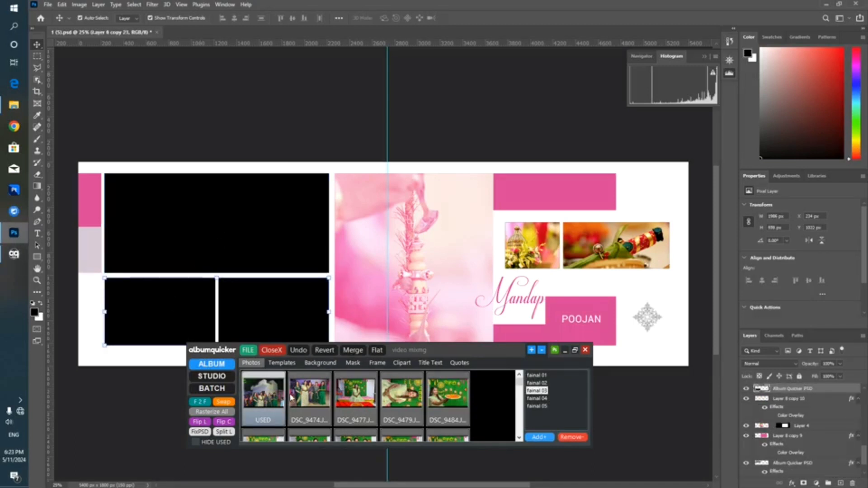
left_click_drag(291, 397, 155, 307)
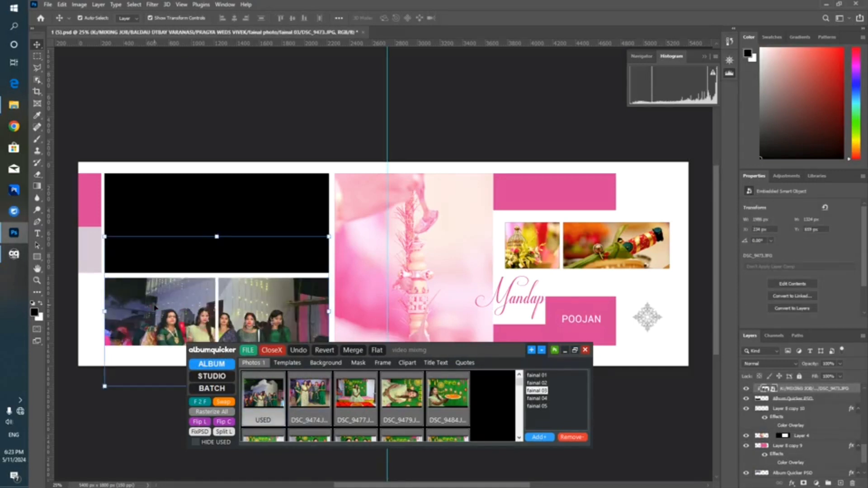
key("Escape")
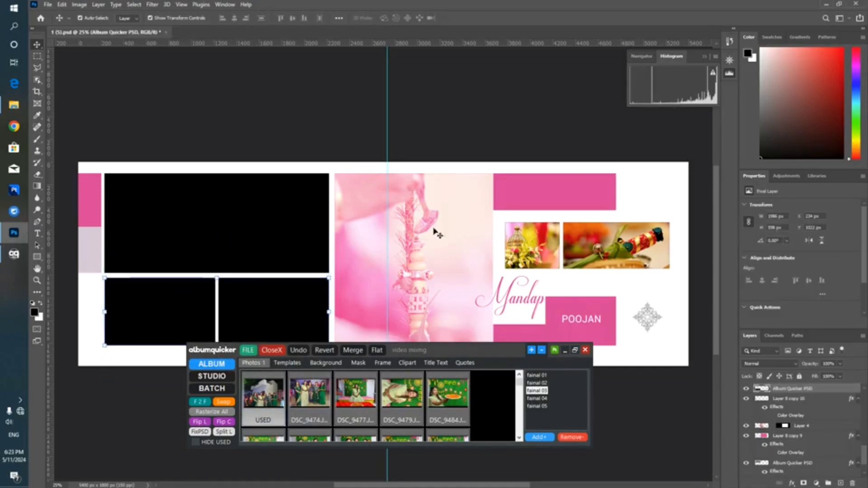
- Check the layer of the pink blocks and close 1 (5).psd without saving the changes
left_click(538, 195)
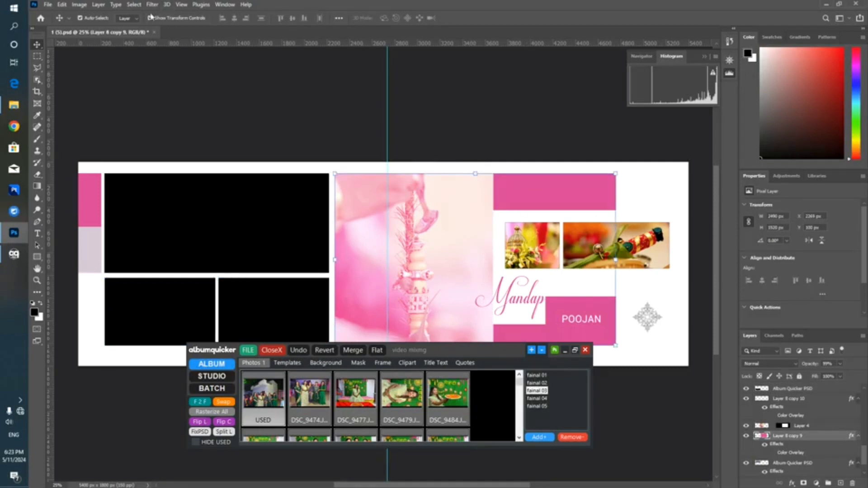
left_click(154, 32)
left_click(445, 184)
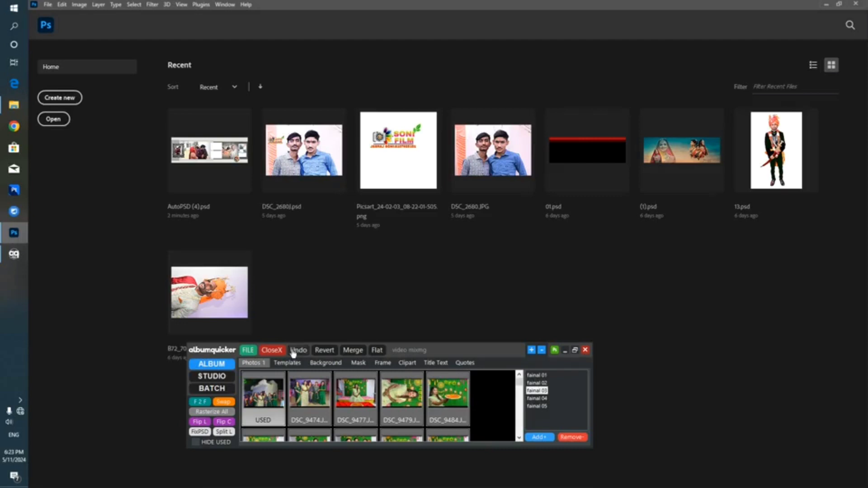
- Open the 1 (42) design from the NEW 1000 VIDHI PSD folder through Album Quicker
left_click(252, 355)
left_click(254, 361)
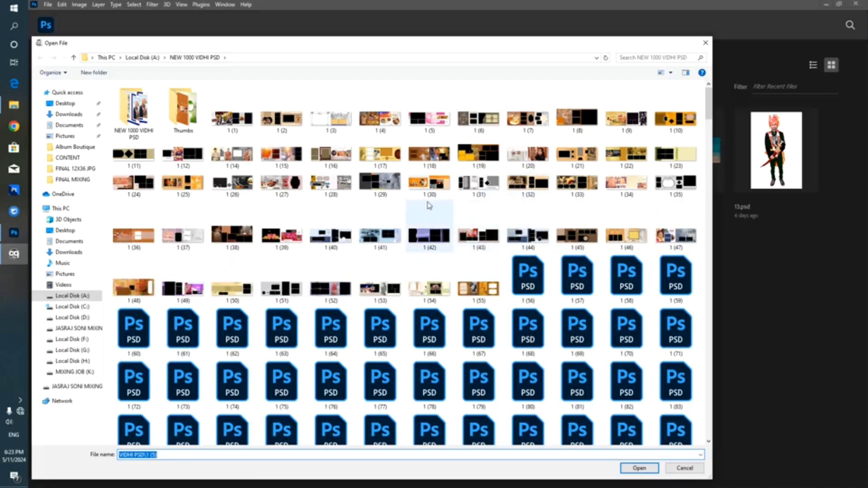
double_click(429, 237)
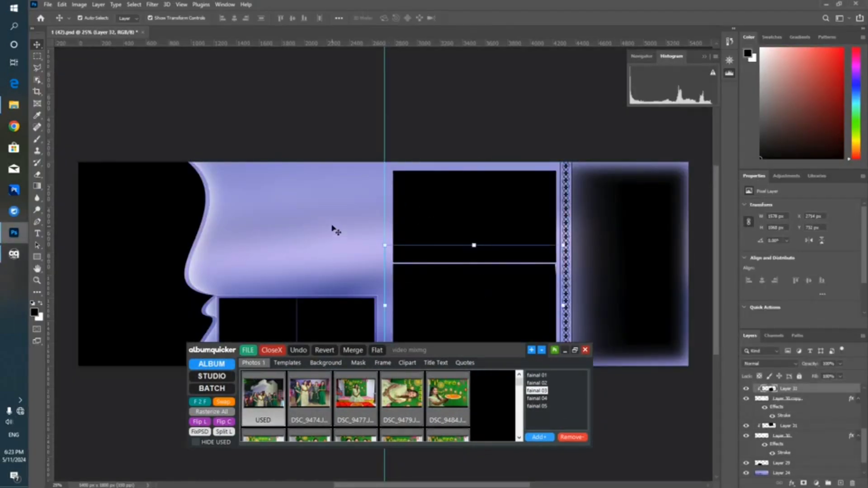
- Check the layers behind the purple background, the black photo frames and the soft-edged frame of the design
left_click(324, 216)
left_click(146, 249)
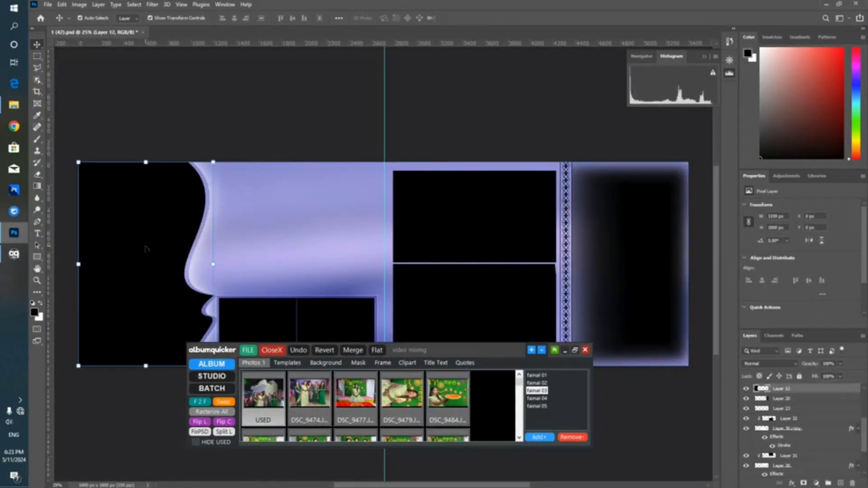
left_click(267, 330)
left_click(338, 320)
left_click(479, 314)
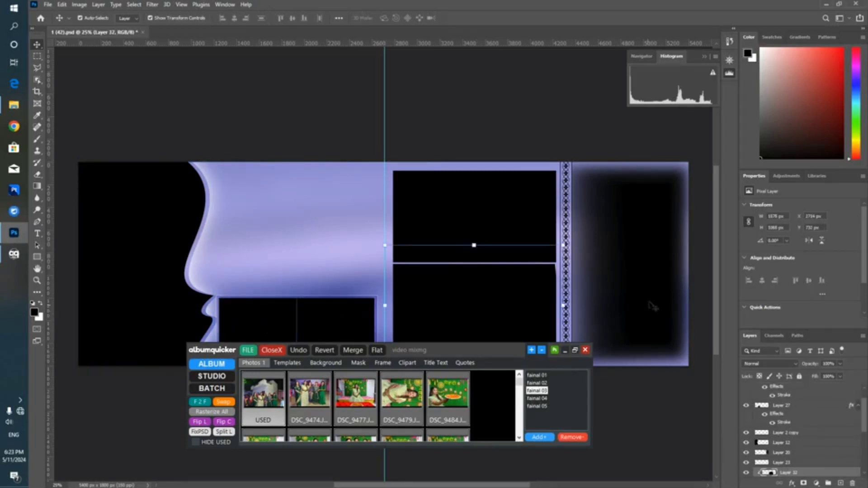
left_click(656, 288)
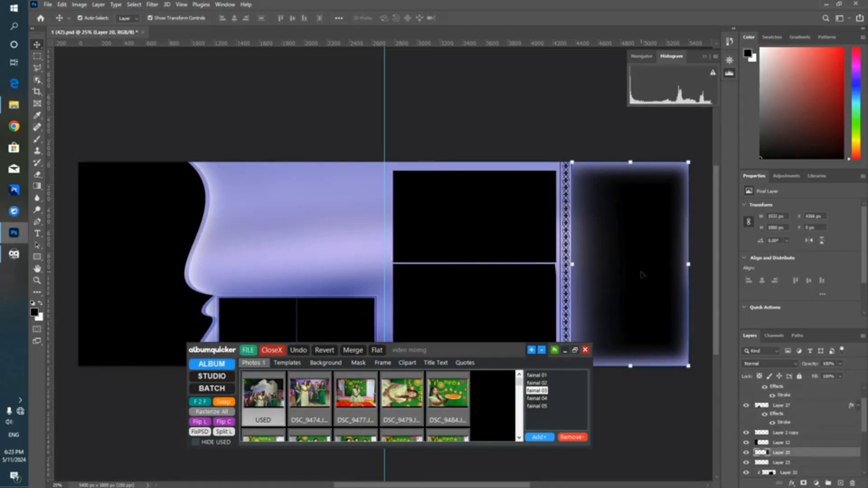
- Fill the tall curved-edge frame with DSC_9479.JPG and move the Album Quicker window clear of the design's lower frames
left_click(137, 241)
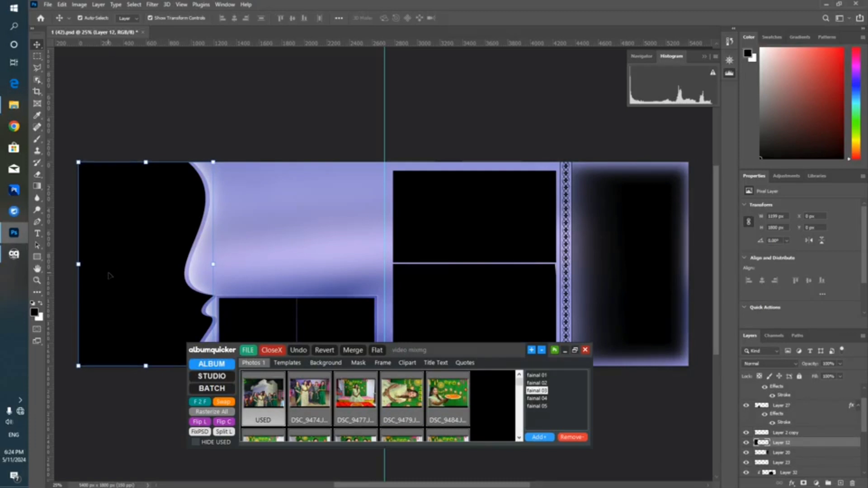
left_click(404, 394)
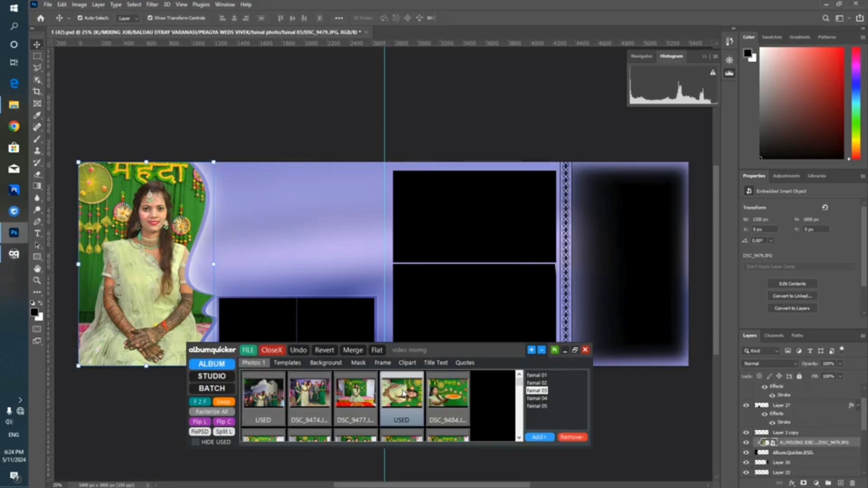
left_click_drag(447, 352, 399, 382)
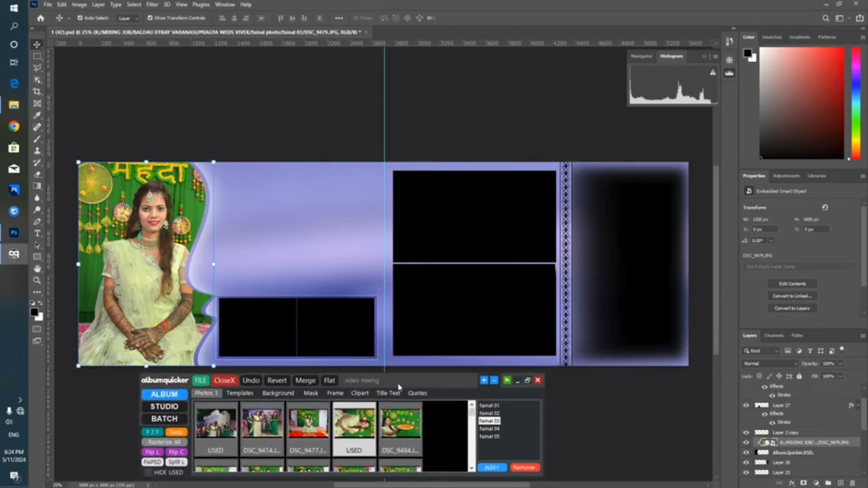
- Fill the upper of the two large stacked black frames with DSC_9474.JPG and shift the photo slightly down
left_click(476, 234)
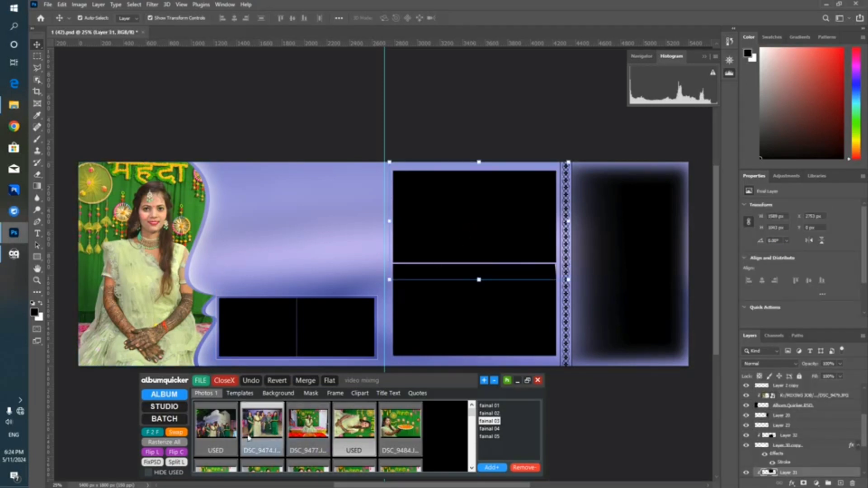
left_click(263, 435)
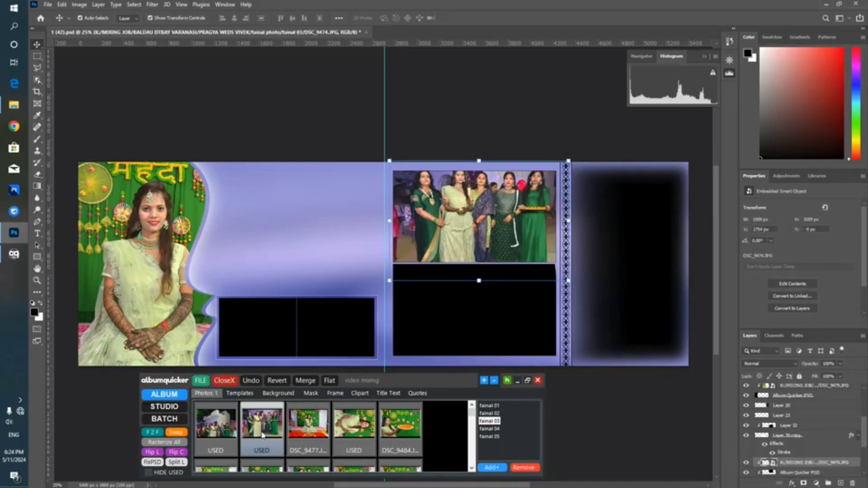
left_click_drag(470, 222, 471, 229)
- Fill the two small side-by-side frames with DSC_9477.JPG and DSC_9484.JPG, shifting the second photo slightly to the right
left_click(261, 339)
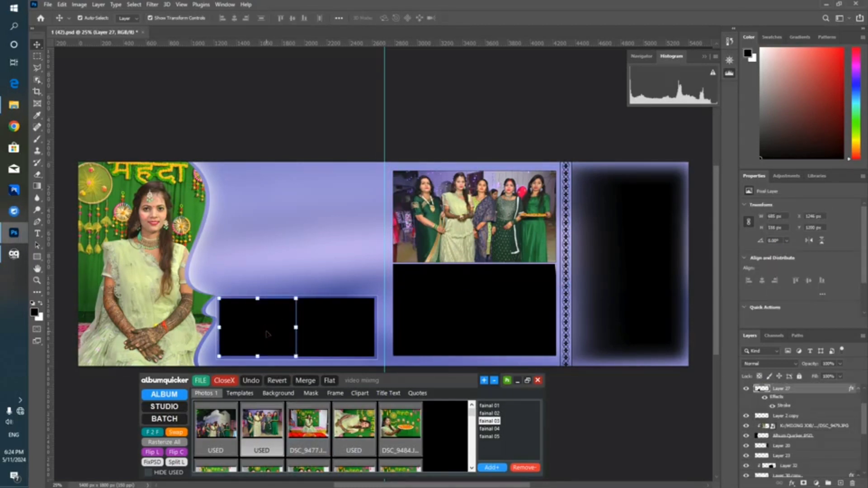
left_click(312, 420)
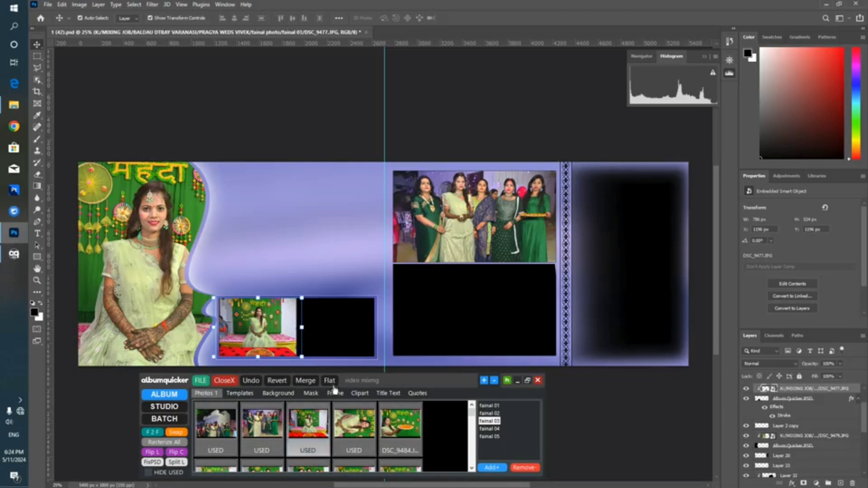
left_click(337, 324)
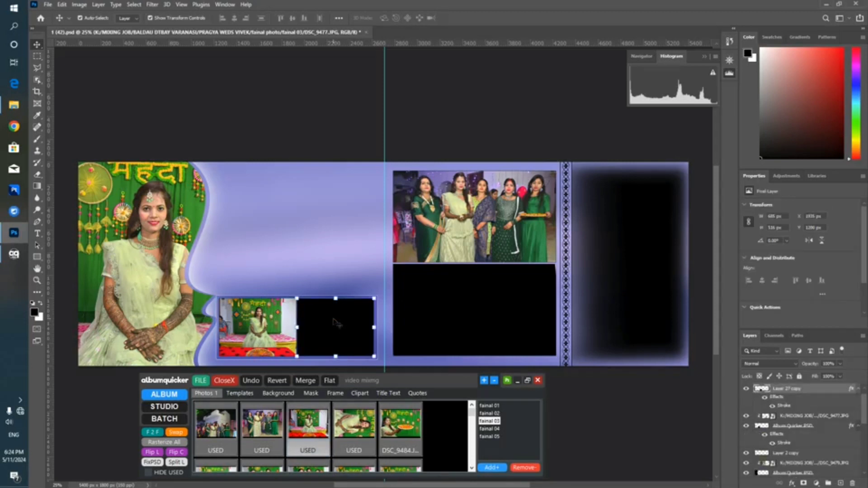
left_click(399, 423)
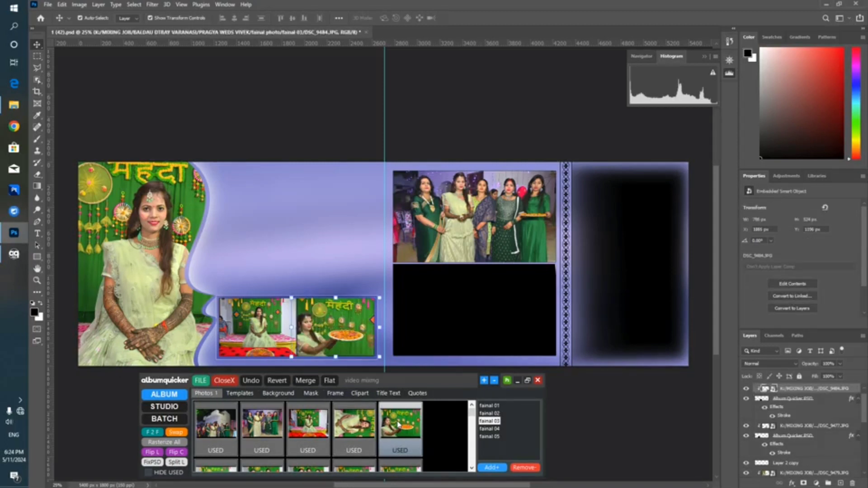
left_click_drag(344, 339, 350, 339)
- Fill the lower of the two large stacked black frames with DSC_9486.JPG
left_click(478, 307)
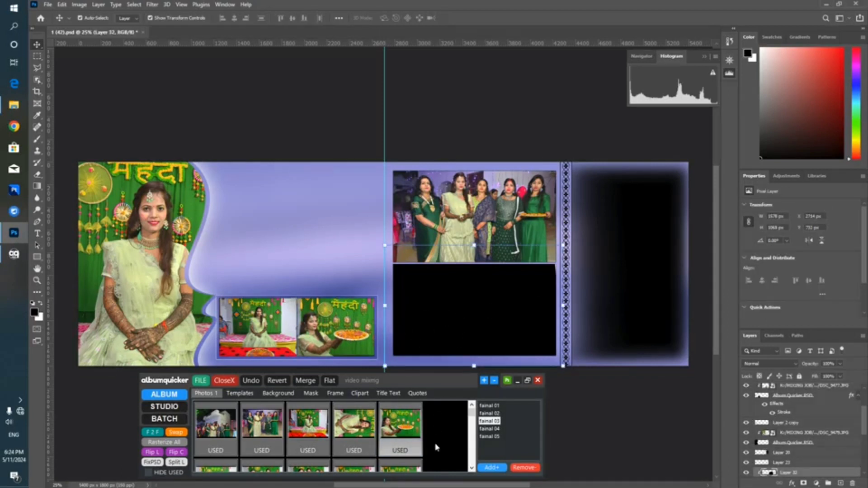
scroll(496, 293, "down", 1)
scroll(206, 443, "down", 2)
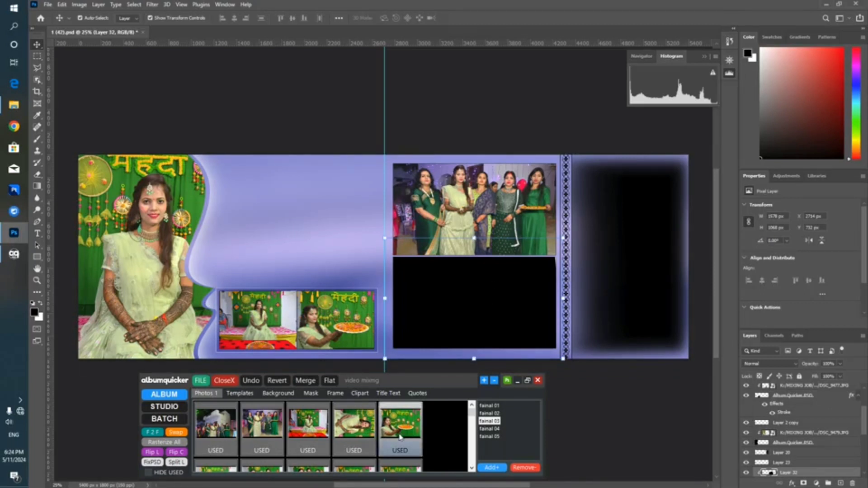
left_click(205, 441)
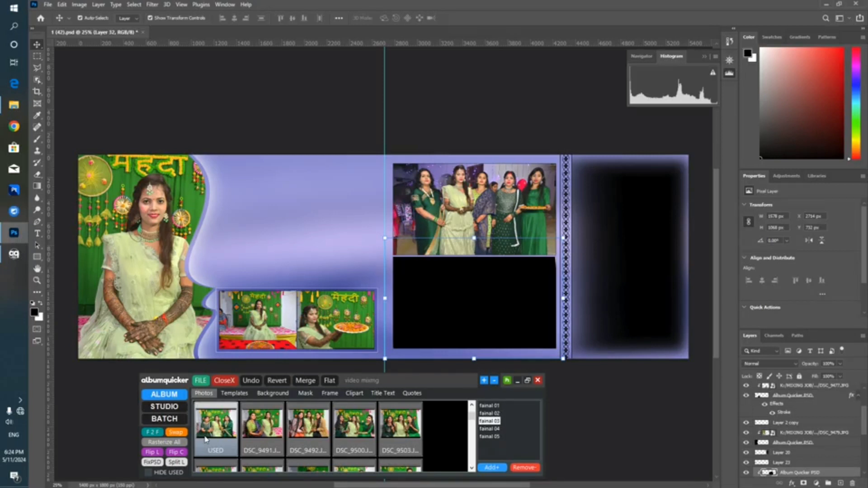
- Fill the tall soft-edged frame at the design's right end with DSC_9536.JPG
left_click(652, 252)
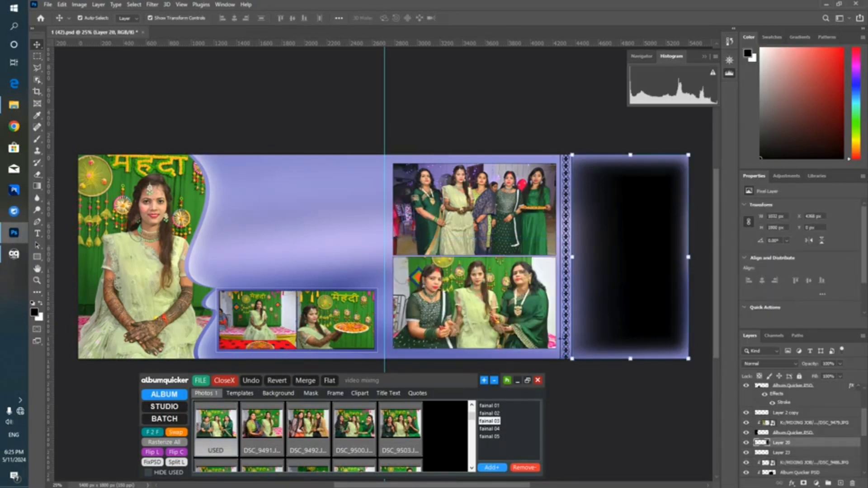
scroll(391, 449, "down", 1)
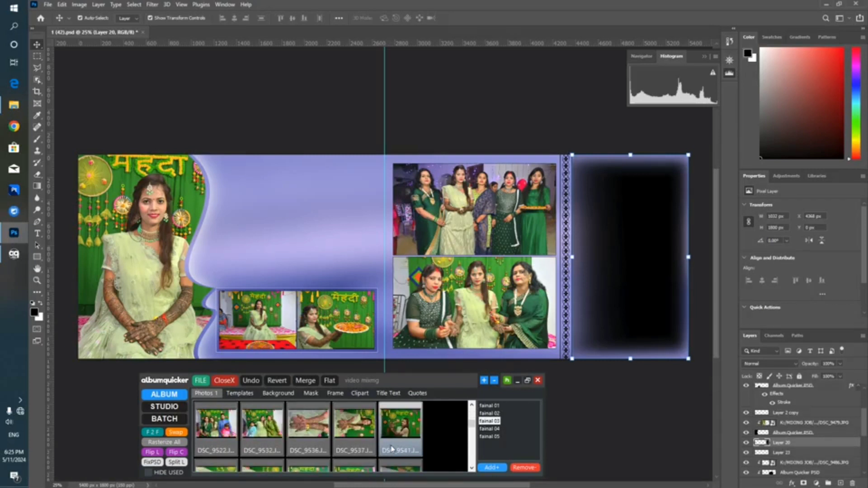
scroll(307, 430, "down", 1)
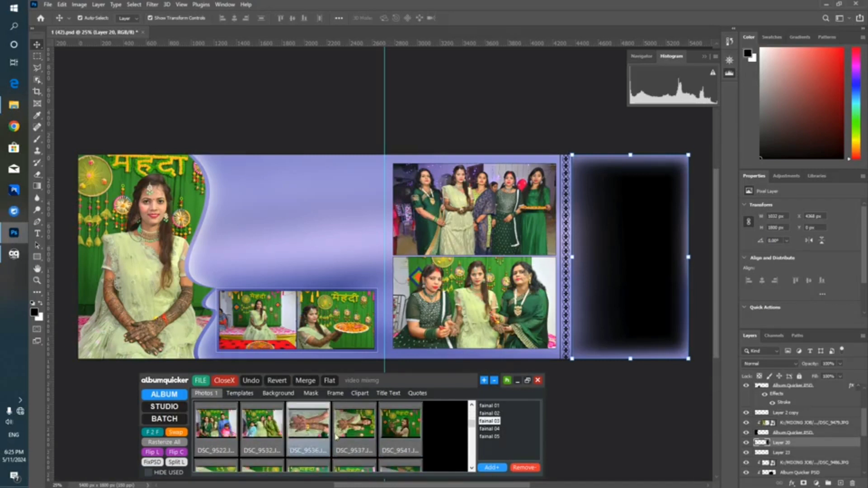
left_click(307, 430)
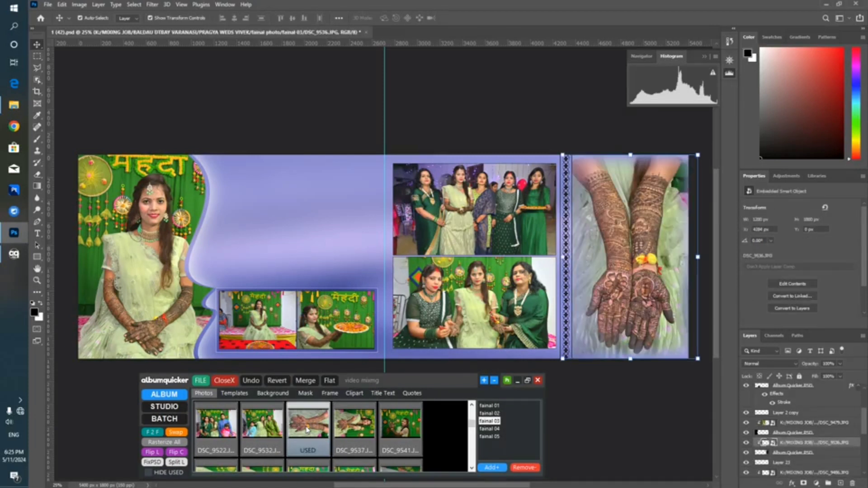
- Place DSC_9532.JPG on the purple background, scaled to about 1372 x 914 px and positioned above the two small photos
left_click(268, 207)
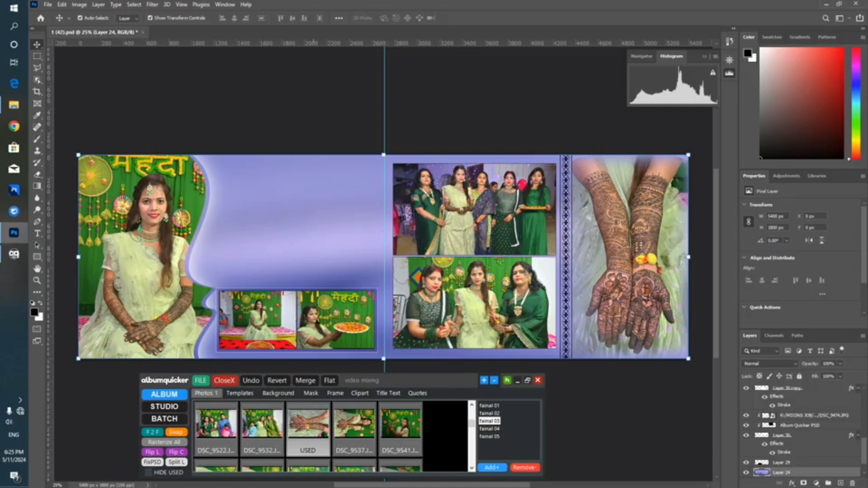
left_click(254, 437)
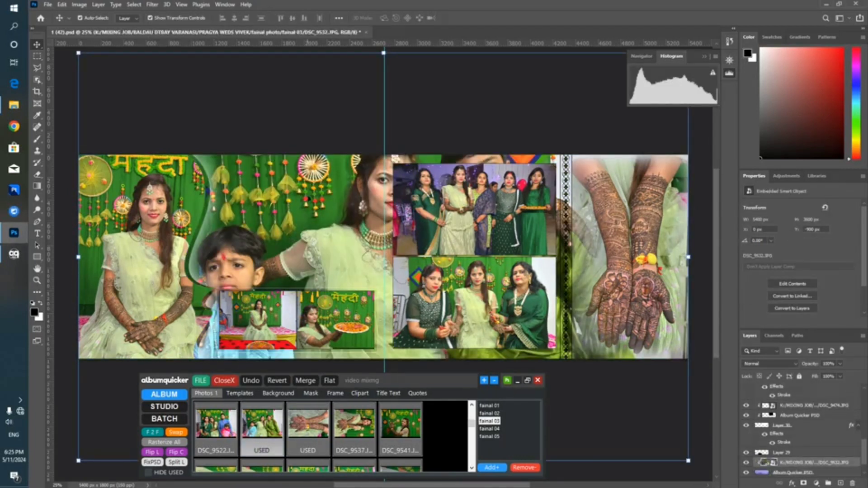
left_click_drag(383, 52, 331, 146)
left_click_drag(485, 243, 356, 217)
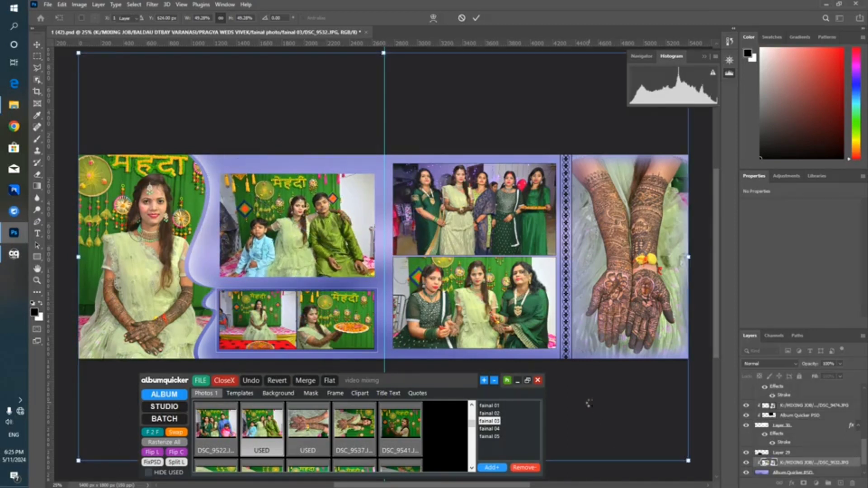
key("Return")
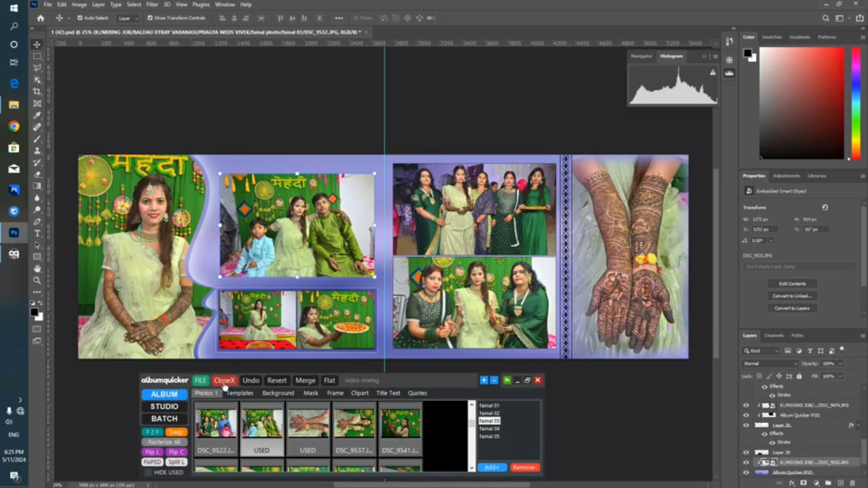
- Open the 1 (73) design from the NEW 1000 VIDHI PSD folder through Album Quicker
left_click(201, 382)
left_click(212, 402)
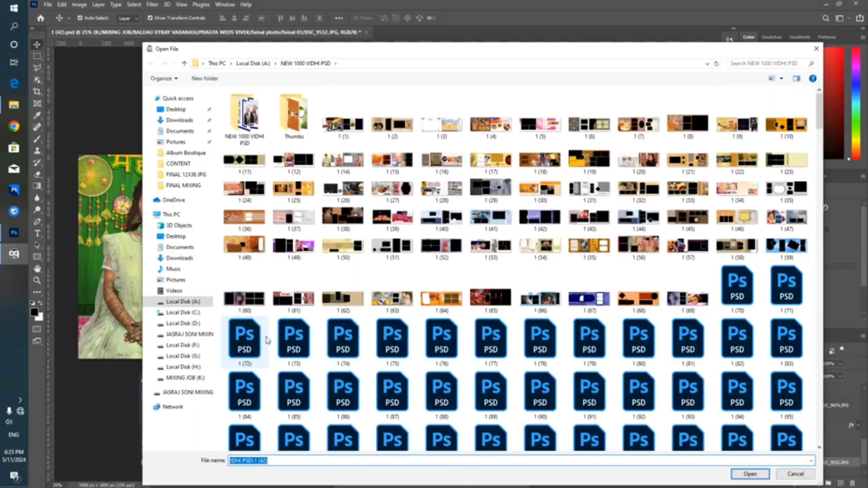
scroll(536, 202, "down", 4)
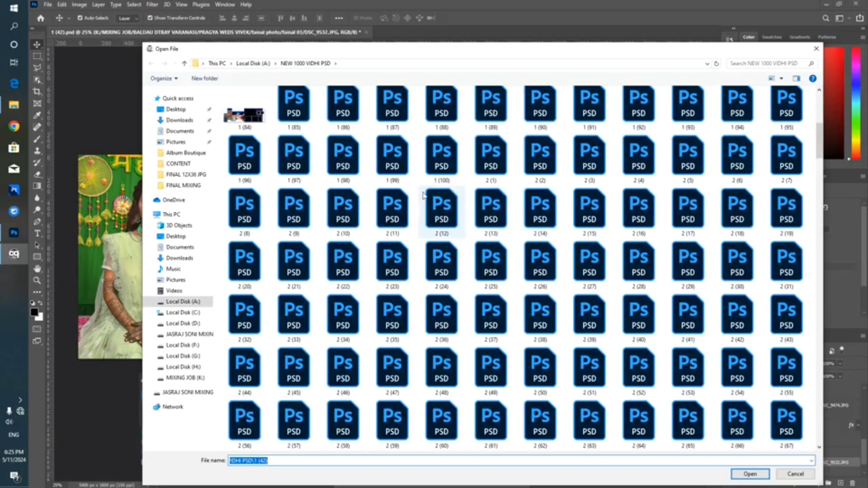
double_click(295, 151)
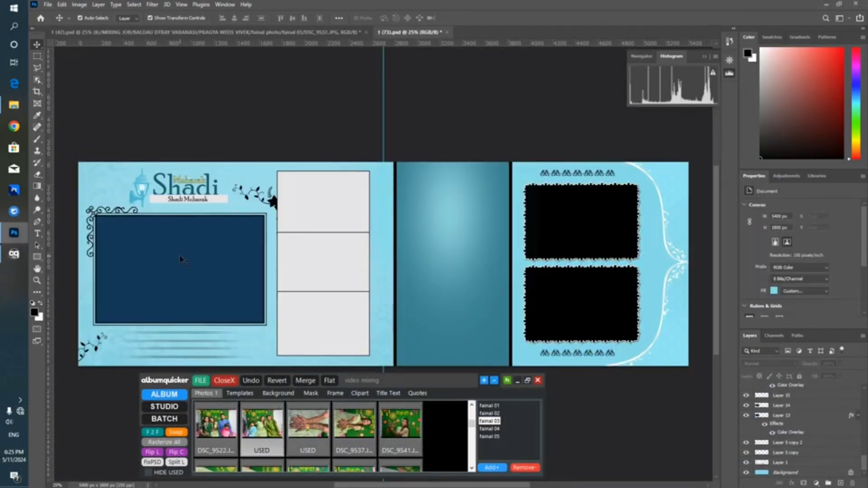
- Fill the large dark blue frame with DSC_9541.JPG and the top grey frame of the stacked column with DSC_9522.JPG
left_click(180, 258)
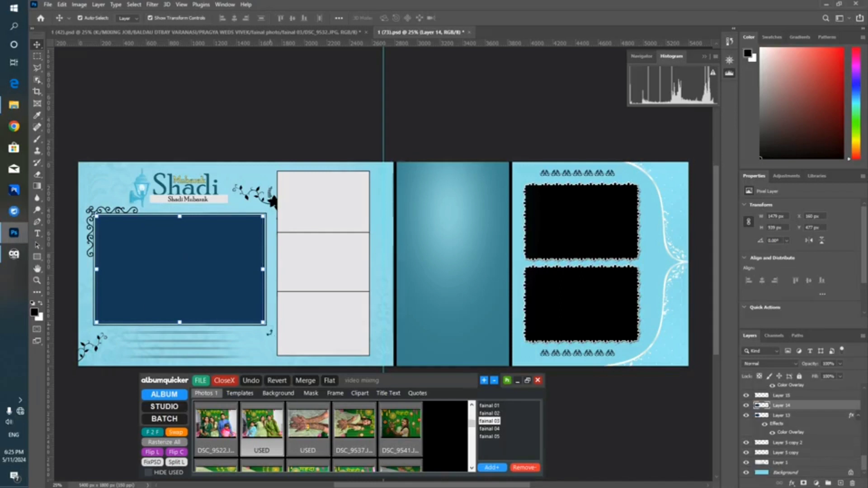
left_click(399, 427)
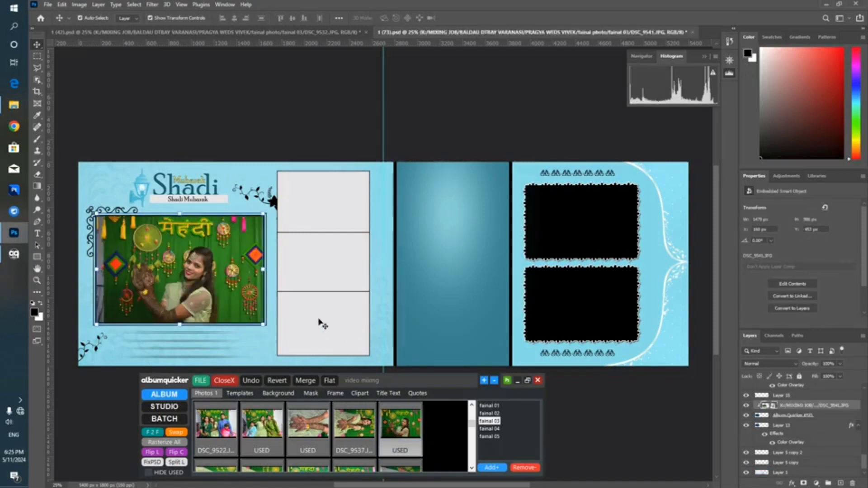
left_click(321, 188)
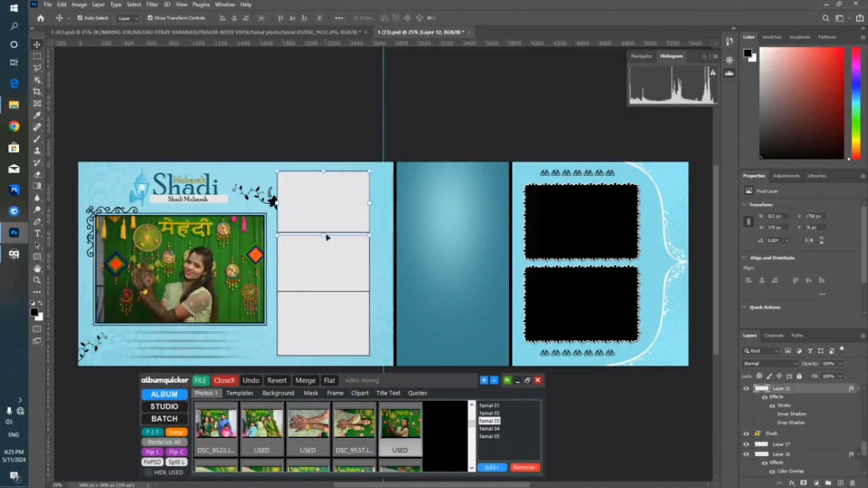
left_click(210, 433)
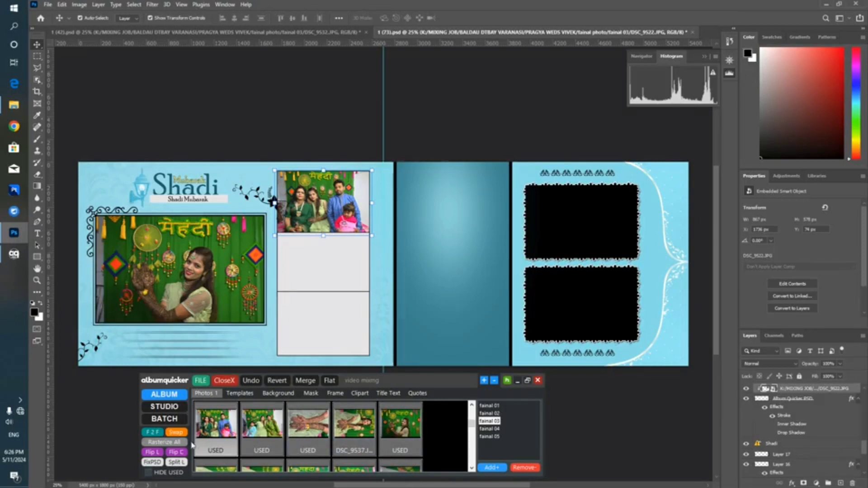
- Fill the middle grey frame of the stacked column with DSC_9491.JPG
scroll(268, 441, "down", 1)
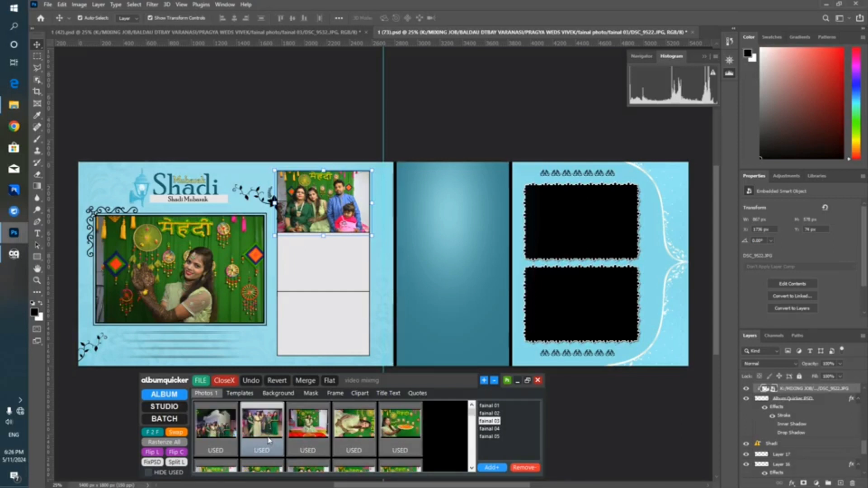
left_click(320, 265)
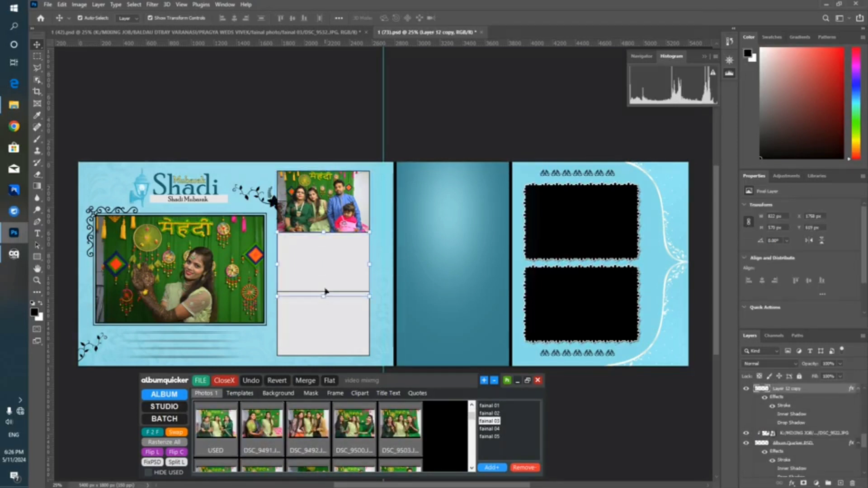
left_click(269, 418)
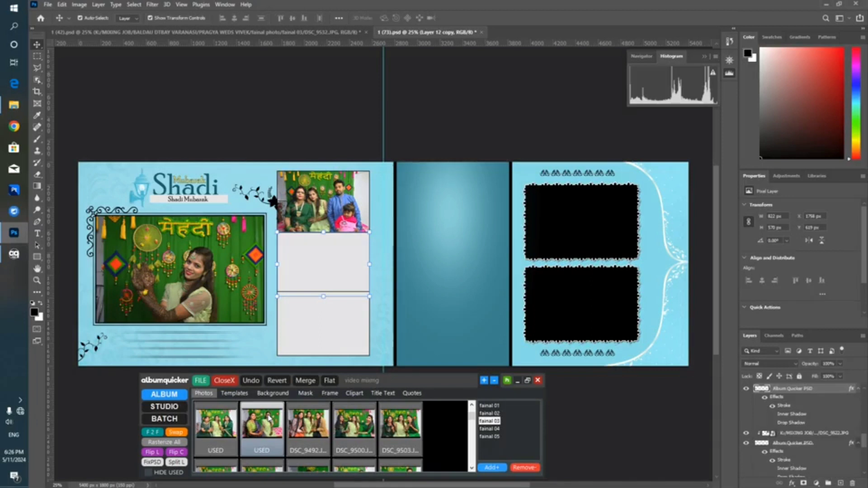
- Fill the bottom grey frame of the stacked column with DSC_9492.JPG and the upper black frame with DSC_9503.JPG
left_click(318, 327)
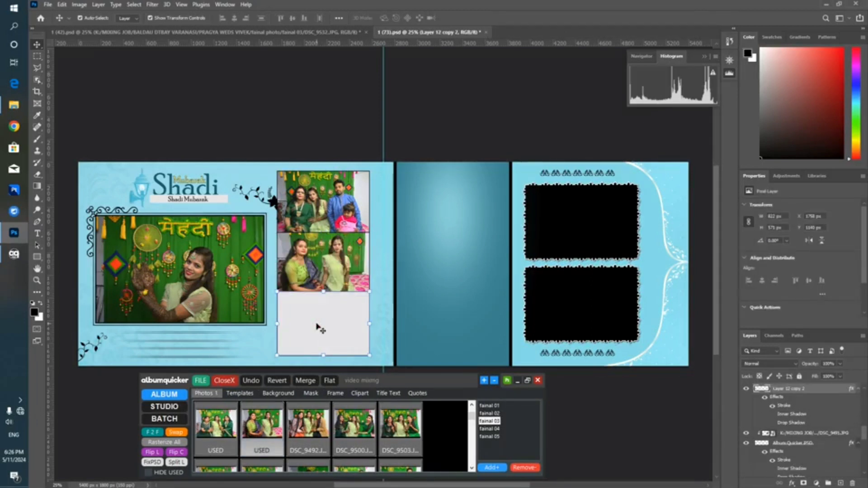
left_click(313, 420)
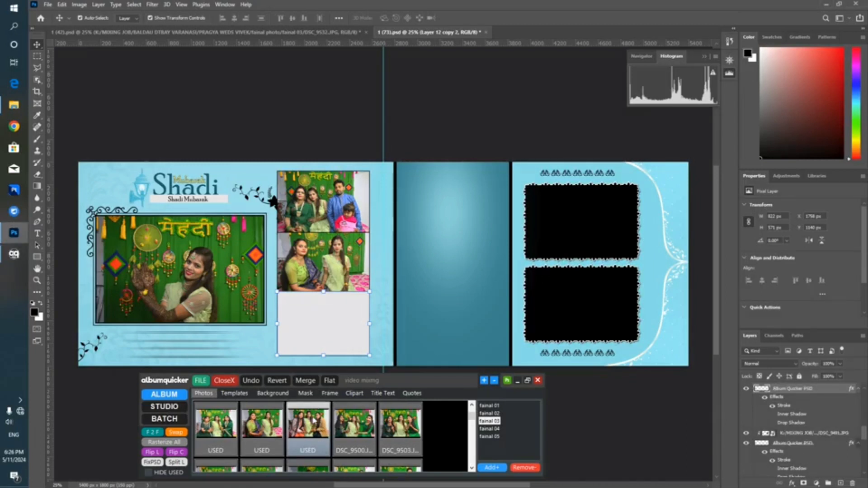
left_click(568, 195)
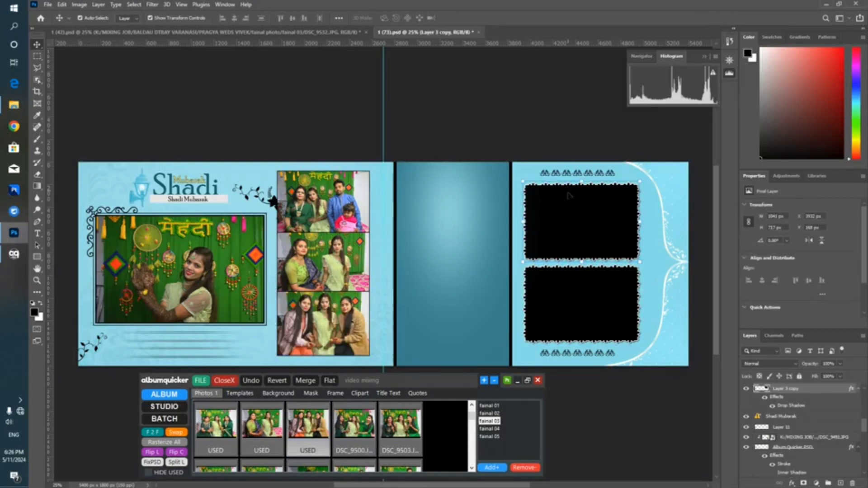
left_click(400, 438)
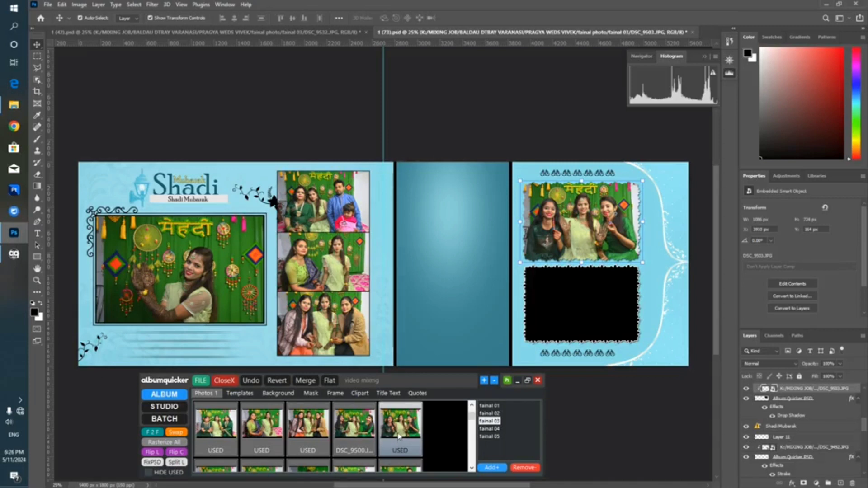
- Open the 1 (99) design from the NEW 1000 VIDHI PSD folder through Album Quicker
left_click(201, 380)
left_click(210, 403)
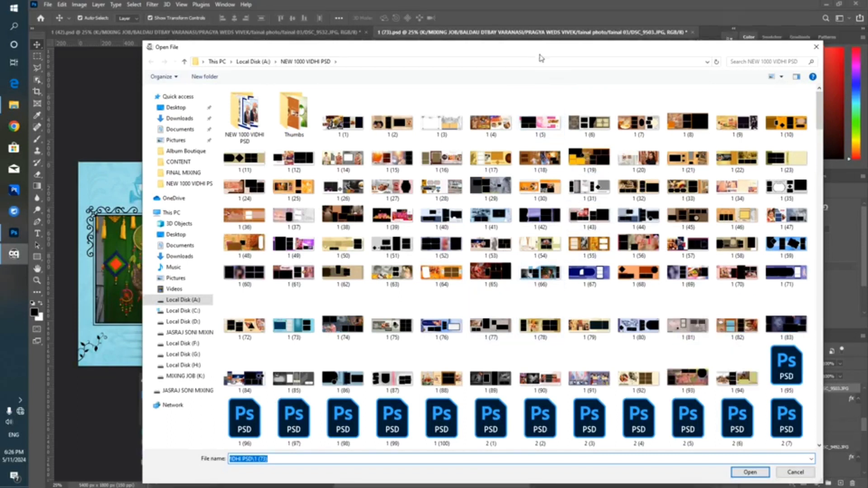
left_click_drag(539, 53, 443, 57)
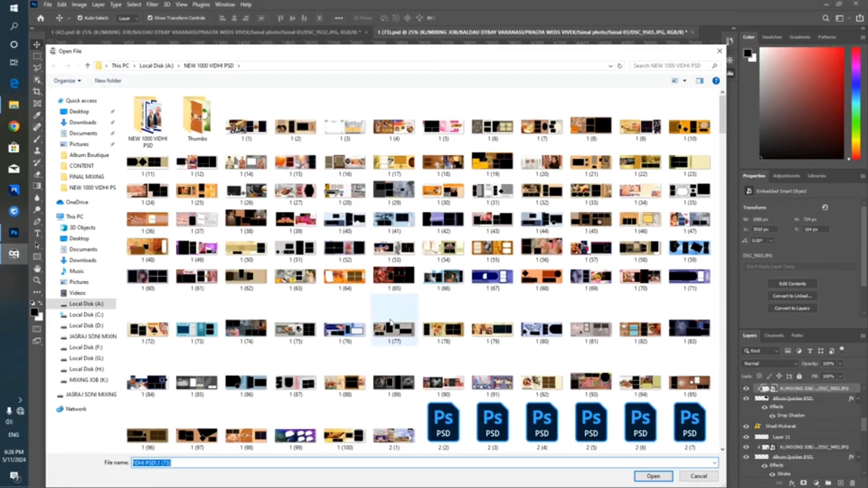
scroll(390, 322, "down", 5)
left_click(304, 192)
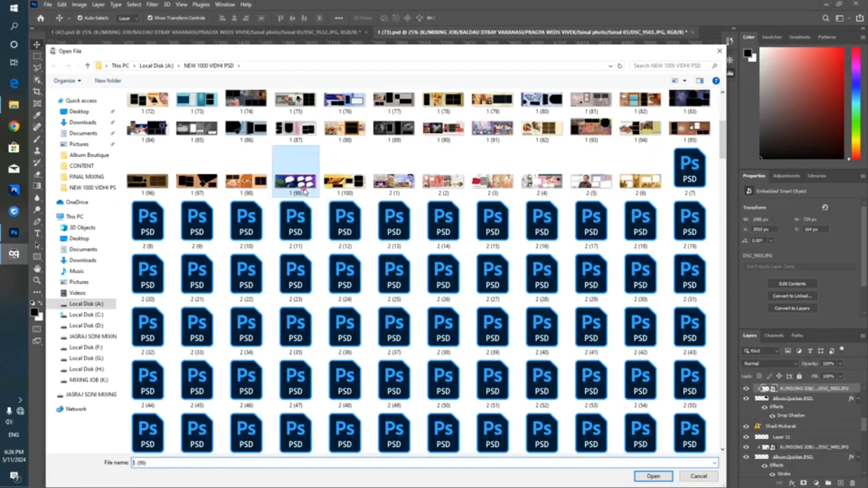
double_click(304, 191)
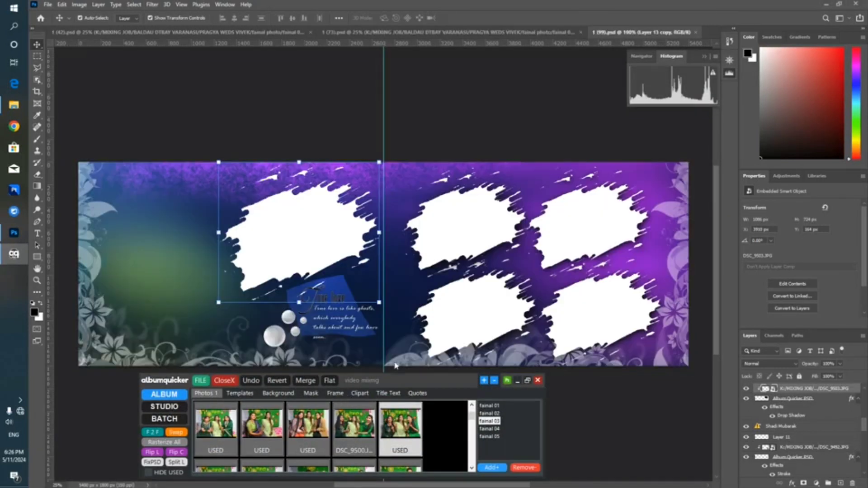
- Quick-fill the purple design, from its background layer, with photos of the fainal 04 folder starting at DSC_0147.JPG
left_click(155, 236)
left_click(283, 237)
left_click(491, 222)
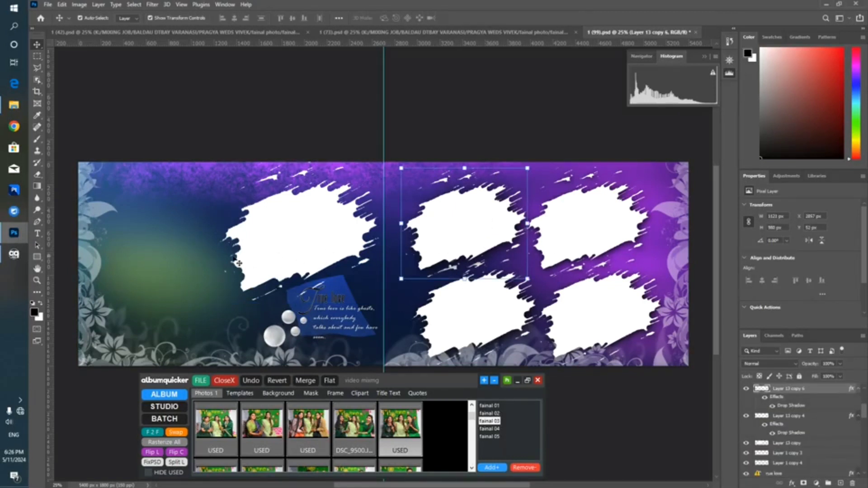
left_click(186, 260)
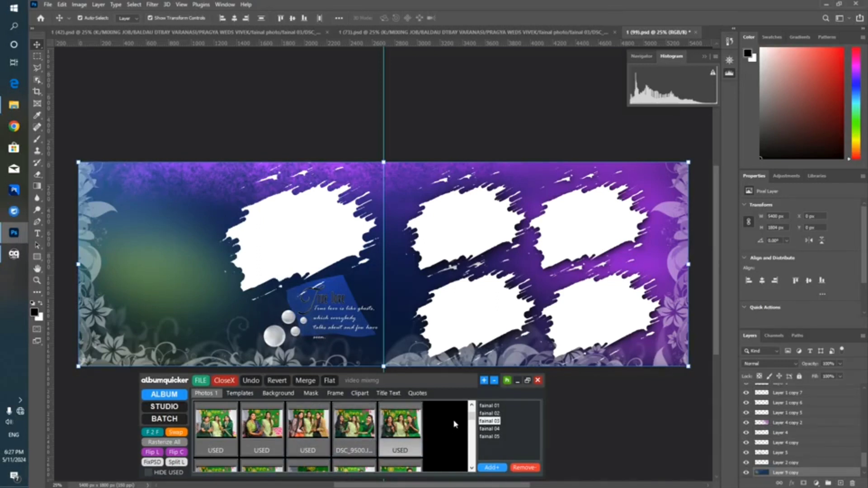
left_click(494, 429)
left_click(495, 430)
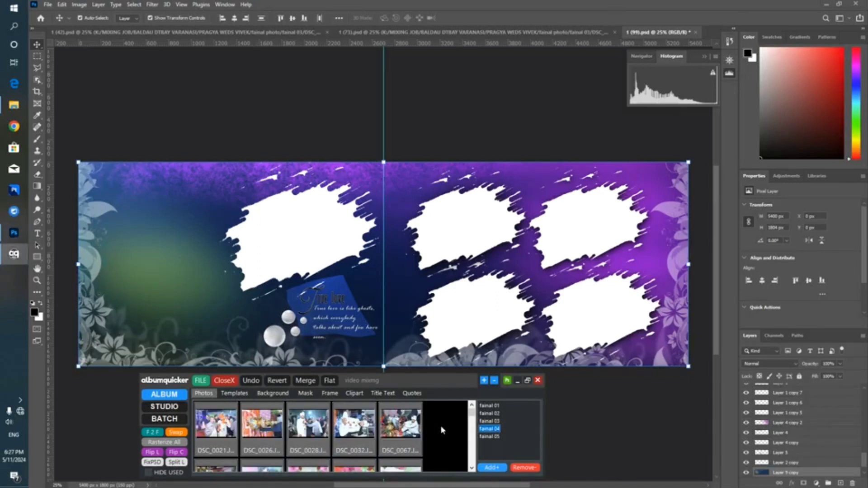
scroll(449, 427, "down", 3)
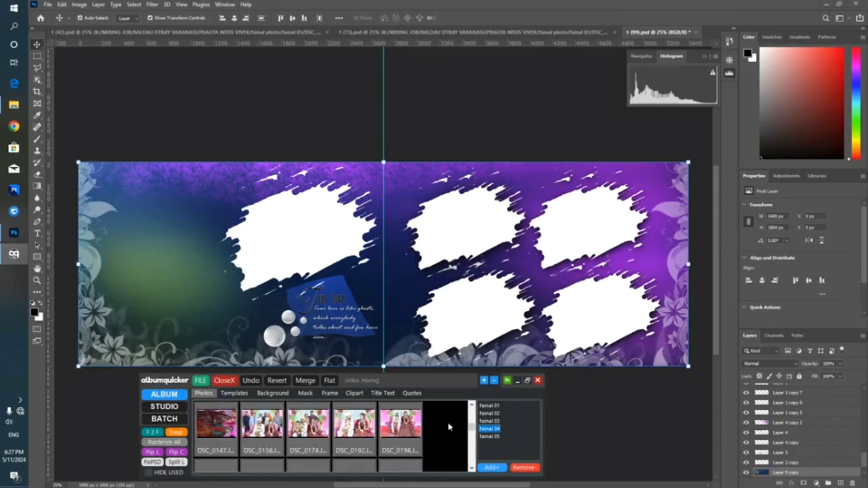
left_click(448, 425)
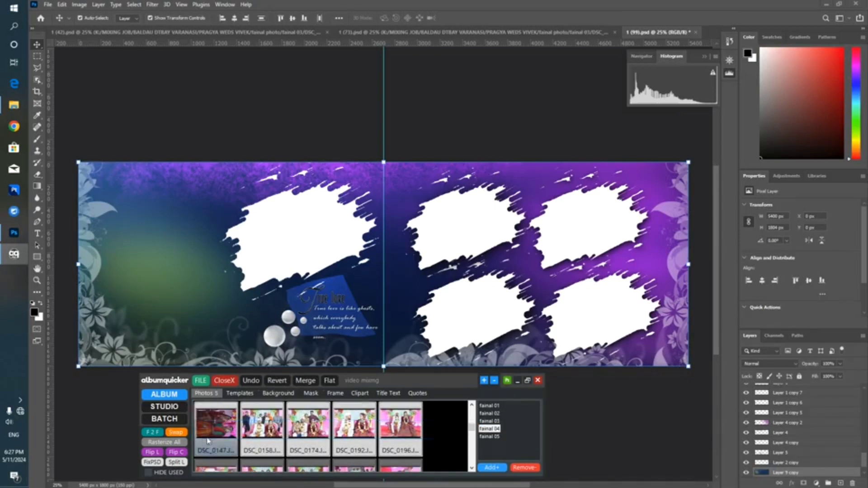
right_click(210, 423)
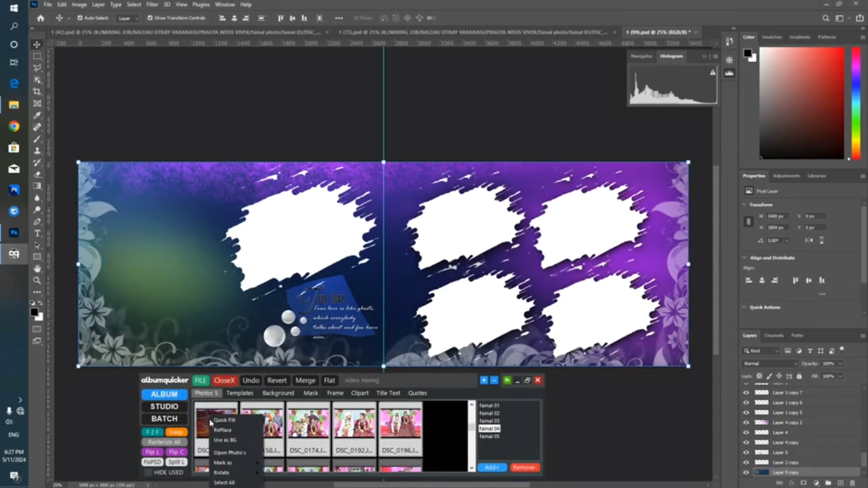
left_click(232, 425)
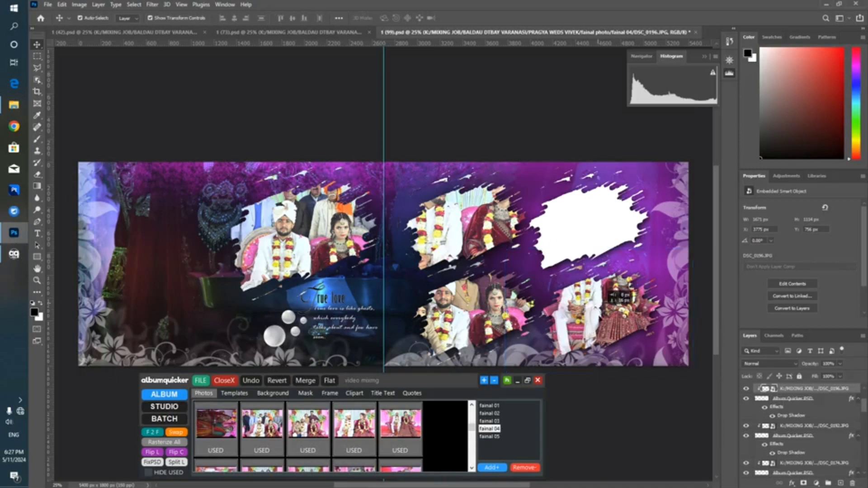
- Reposition the photos inside the large, upper-middle and lower-middle brush-stroke frames so the faces are in view
left_click(450, 230)
left_click_drag(451, 230, 455, 252)
left_click_drag(483, 296, 499, 312)
left_click_drag(289, 227, 291, 238)
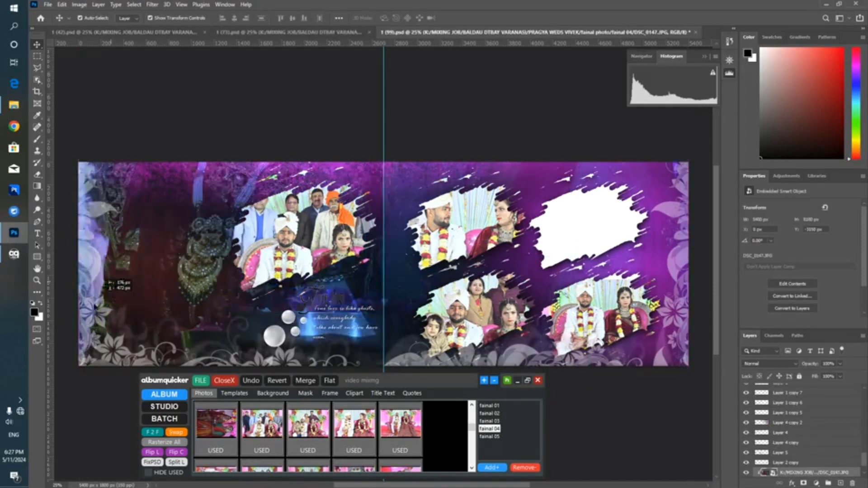
- Scale down the background photo DSC_0147.JPG and shift it so both women show on the left of the spread
left_click_drag(168, 243, 192, 256)
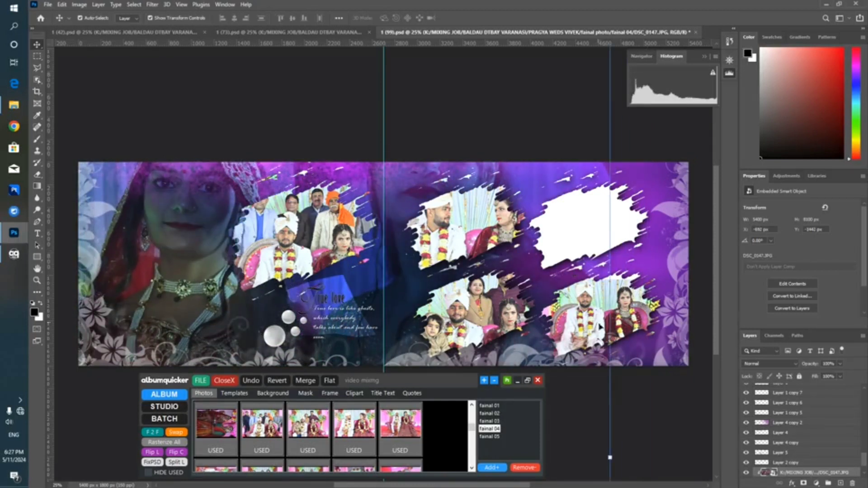
left_click_drag(610, 458, 199, 190)
left_click_drag(163, 239, 222, 323)
- Fill the empty upper-right brush-stroke frame with DSC_0205.JPG and nudge it and the neighbouring DSC_0192.JPG downward
left_click(600, 231)
left_click(578, 229)
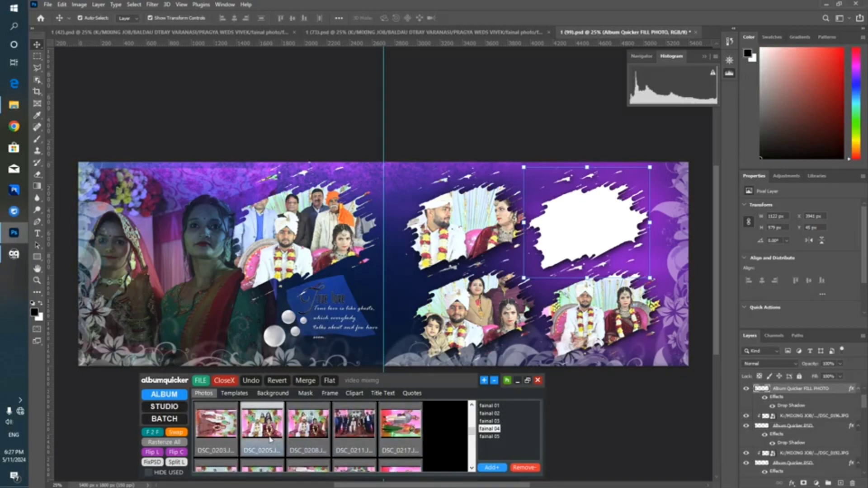
double_click(262, 425)
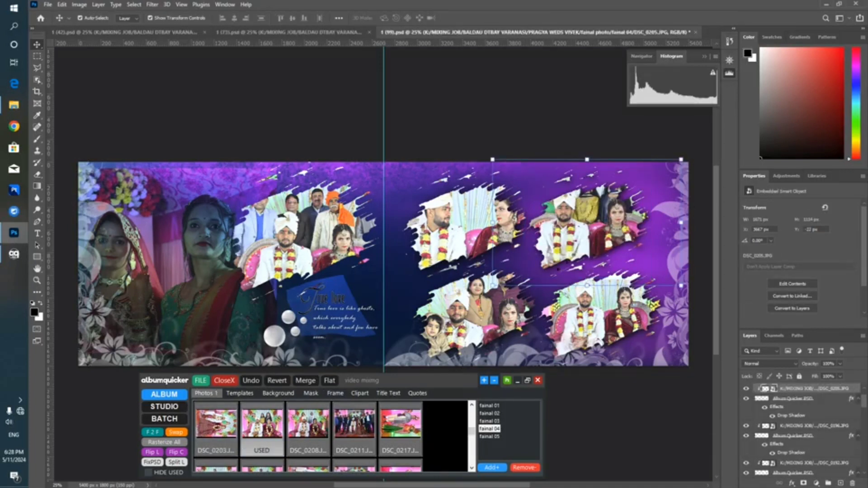
left_click_drag(580, 230, 582, 241)
left_click_drag(458, 223, 458, 231)
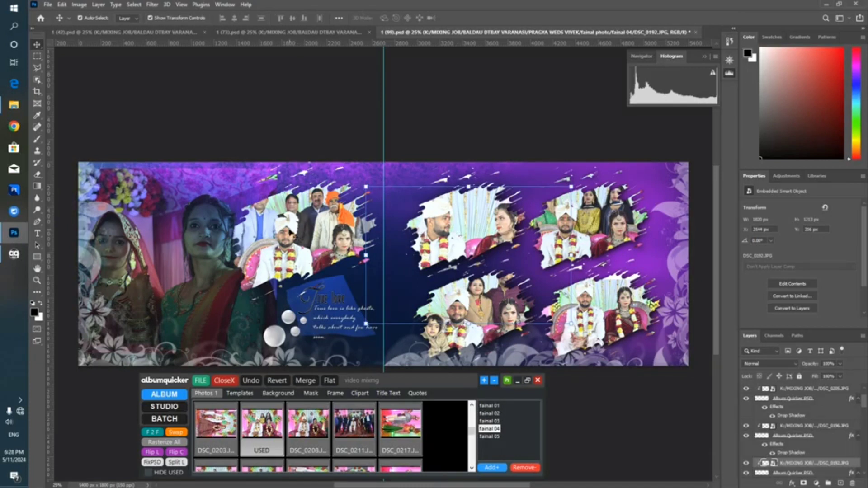
- Adjust the exposure of the large group photo DSC_0158.JPG up and down with the Studio retouch tools
left_click(291, 232)
left_click(170, 407)
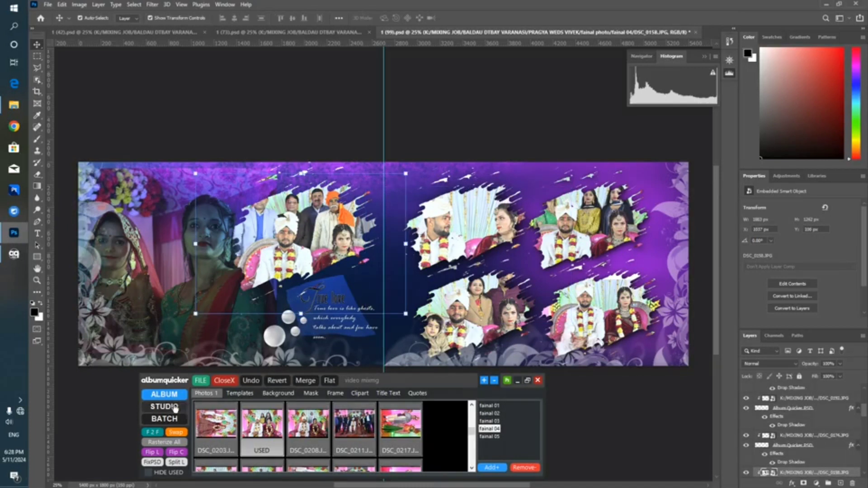
left_click(214, 421)
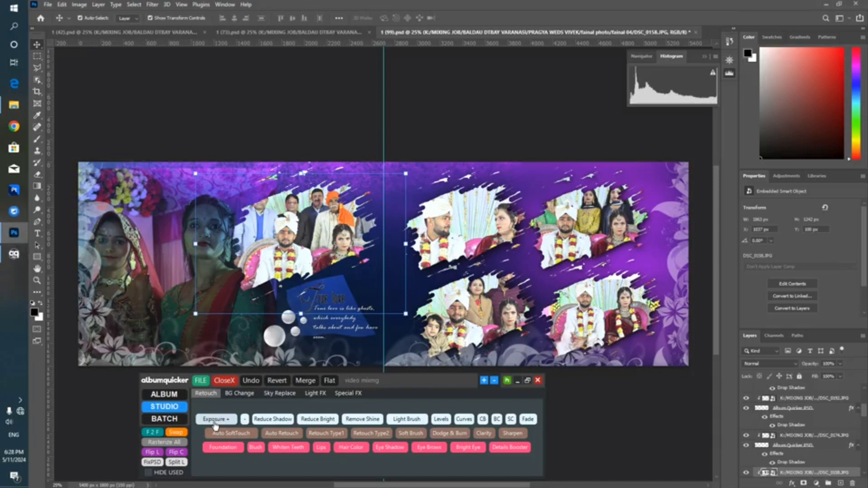
left_click(244, 420)
left_click(244, 422)
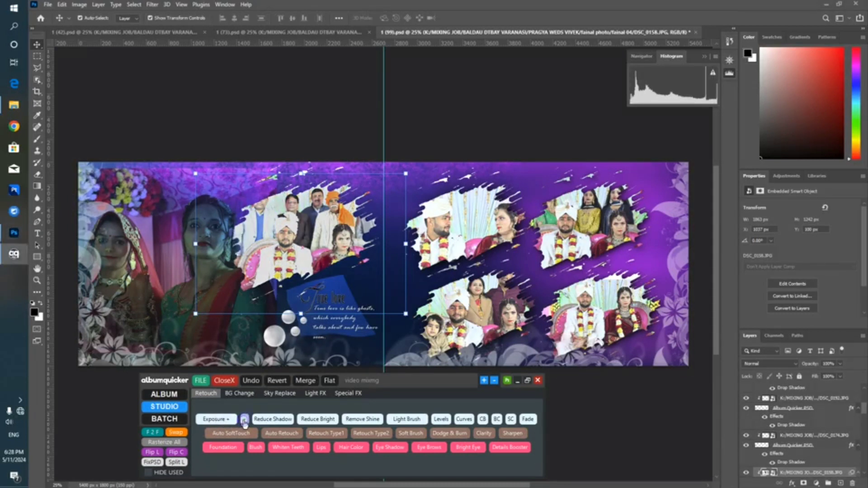
left_click(217, 421)
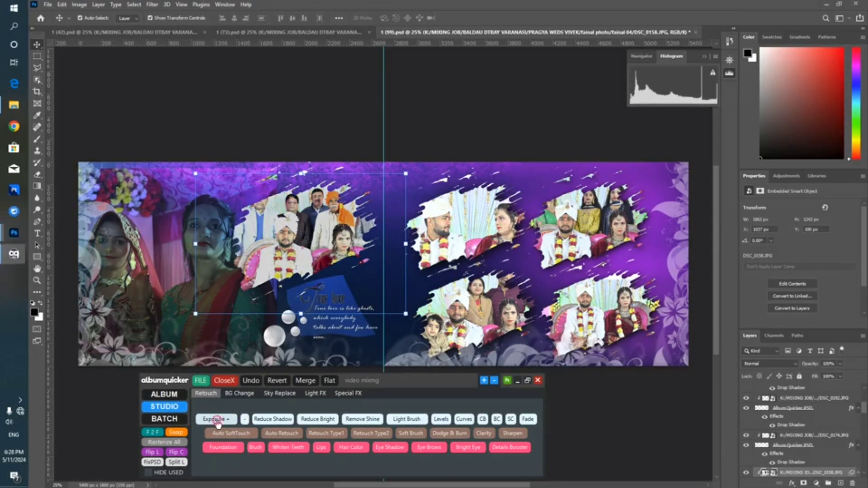
- Add a Reduce Shadow retouch to the large group photo, and open the Levels adjustment without applying it
left_click(273, 420)
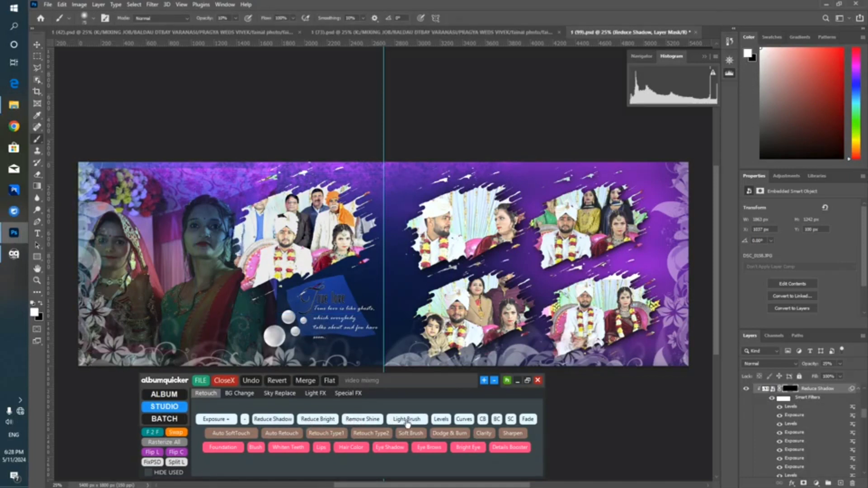
left_click(442, 420)
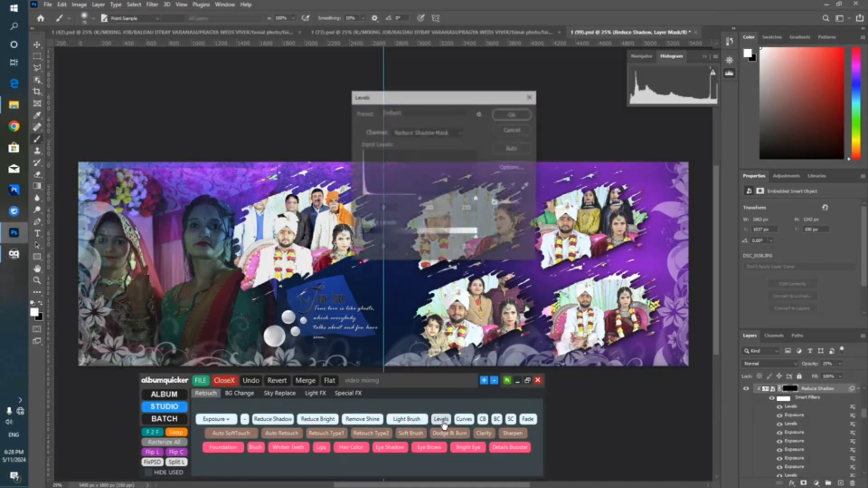
left_click(530, 97)
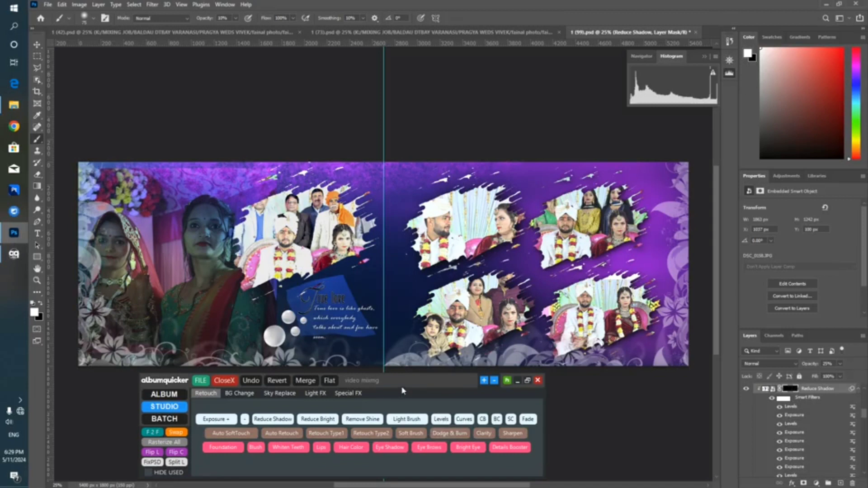
- Examine the Studio sections BG Change, Sky Replace, Light FX and Special FX
left_click_drag(403, 391, 407, 360)
left_click(244, 362)
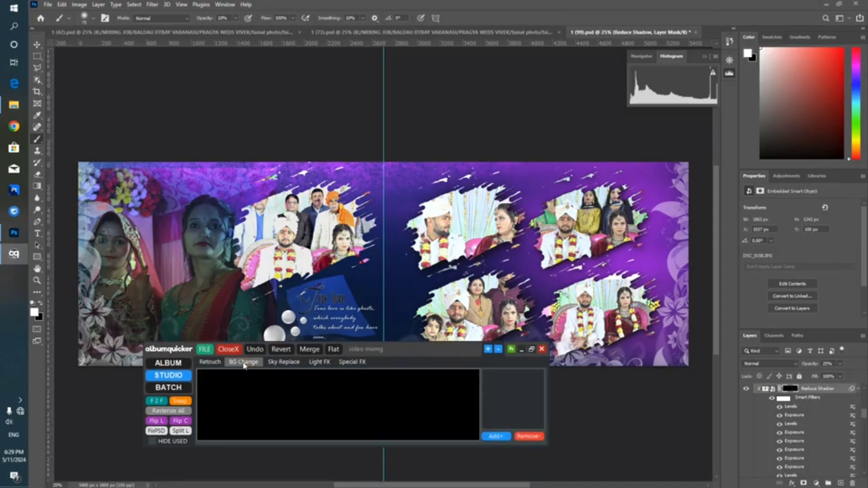
left_click(284, 363)
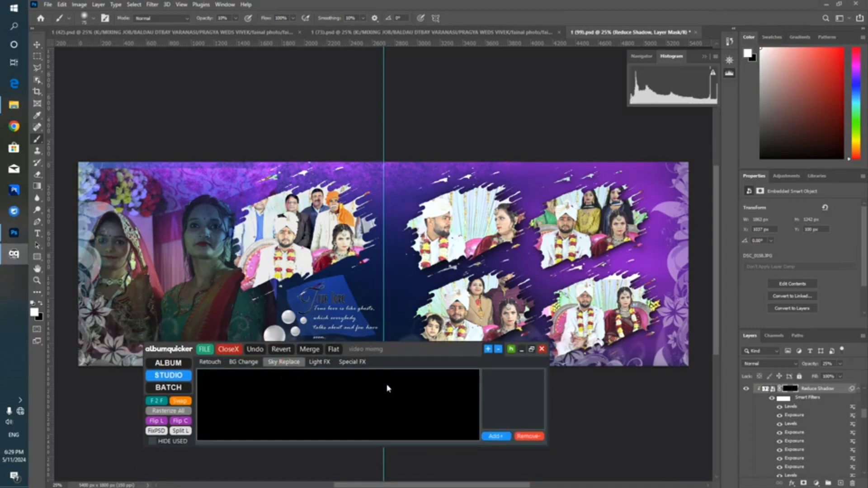
left_click(319, 362)
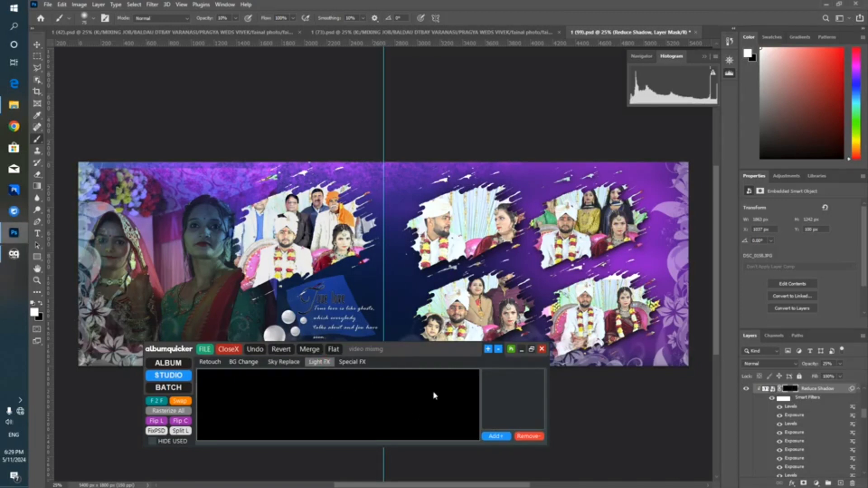
left_click(351, 363)
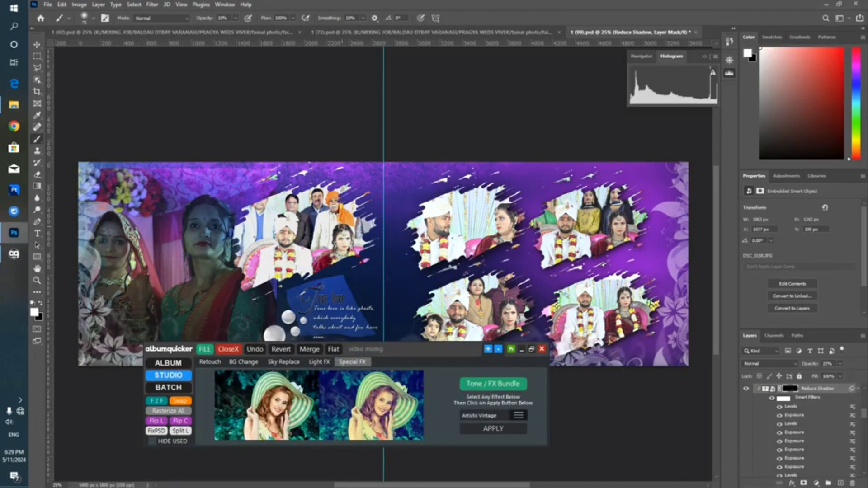
- Preview the Cold Light and Hollywood Dream special effects without applying them, and move the Album Quicker window clear of the design
left_click(494, 415)
left_click(482, 357)
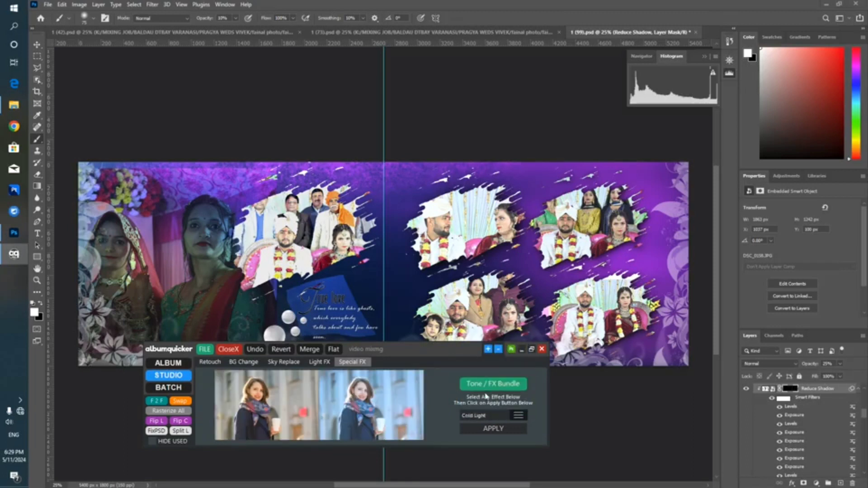
left_click(513, 415)
left_click(483, 399)
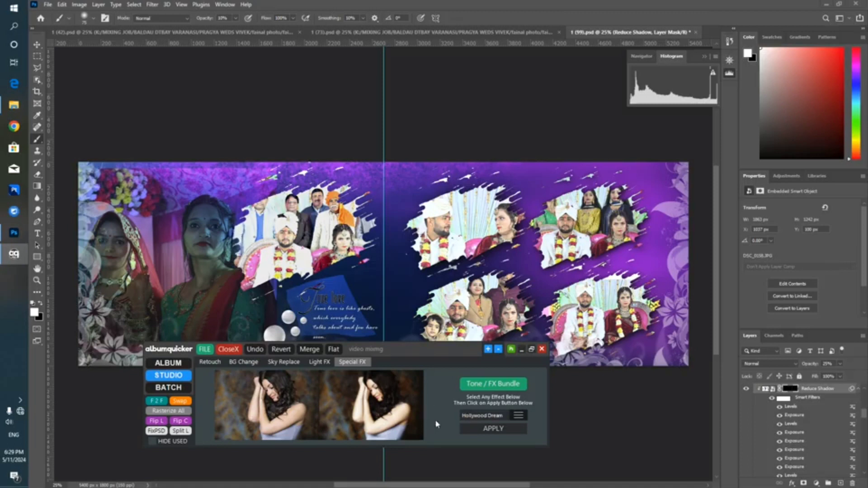
left_click_drag(459, 353, 490, 387)
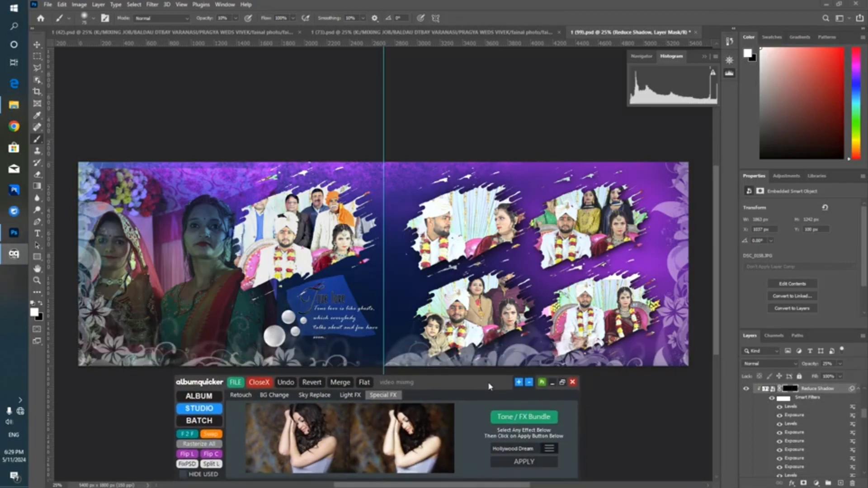